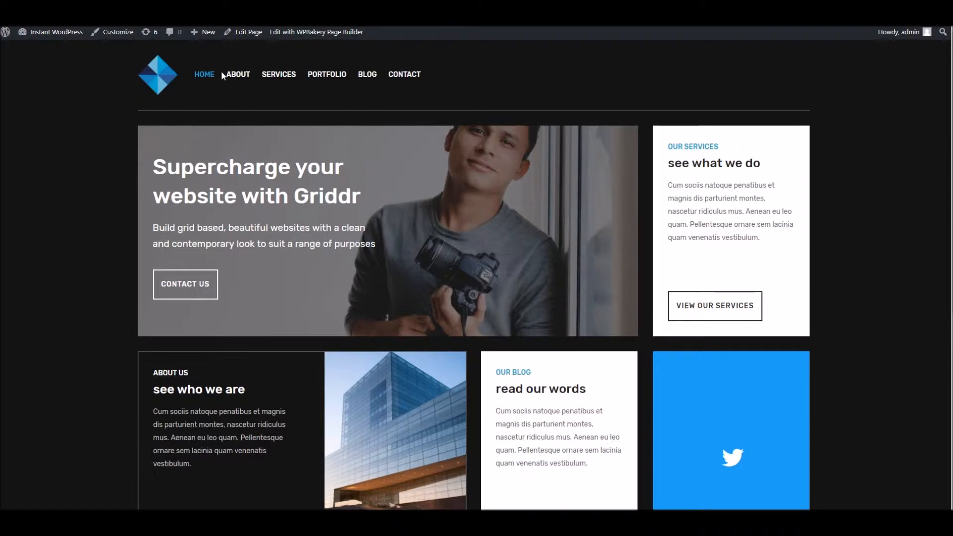
Step: Review the live site's portfolio and its Nike Active project page, and open the Corner Desk Lamp portfolio entry for editing
left_click(330, 76)
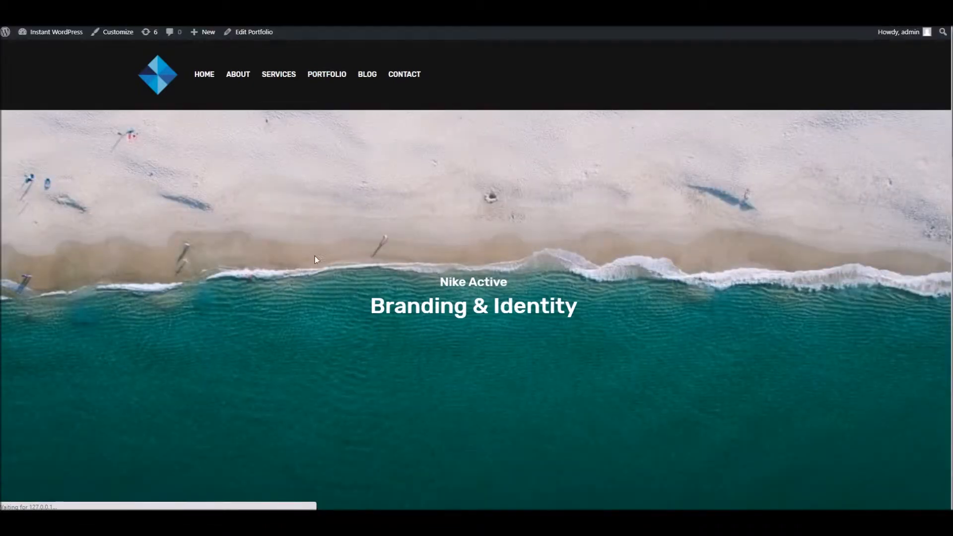
scroll(314, 258, "down", 5)
scroll(311, 256, "down", 10)
scroll(265, 280, "up", 5)
scroll(264, 280, "down", 4)
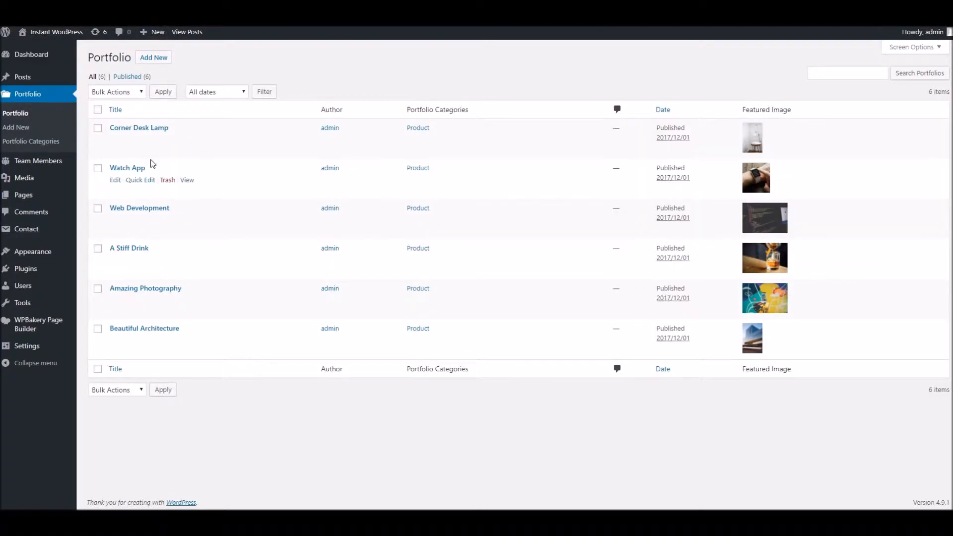
left_click(115, 140)
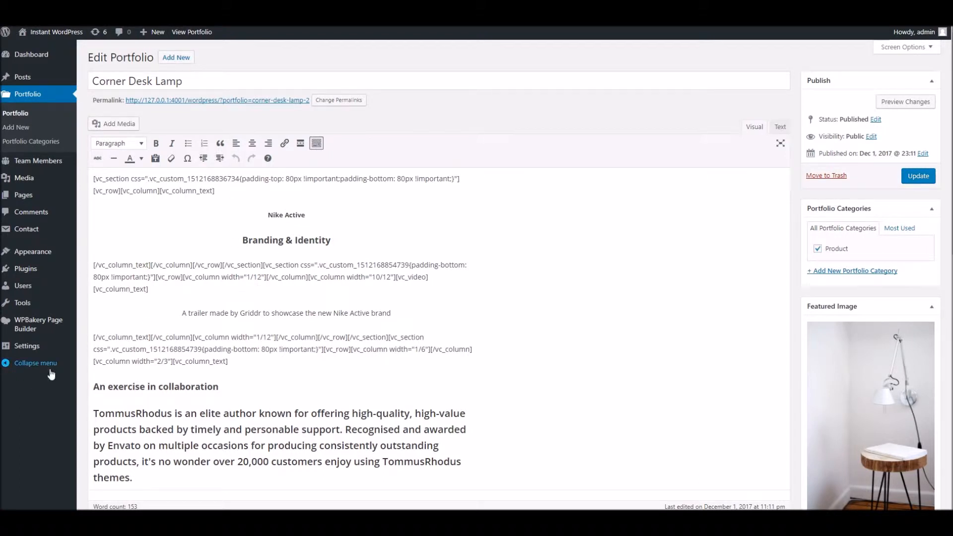
Step: In WPBakery's Role Manager, set the Administrator post types to Custom, enable portfolio alongside page, and save the changes
mouse_move(27, 333)
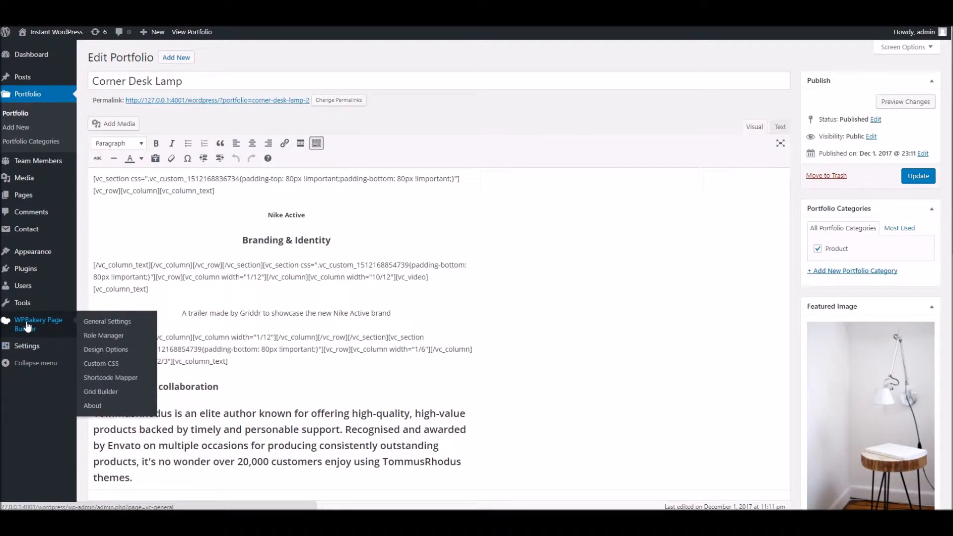
left_click(98, 337)
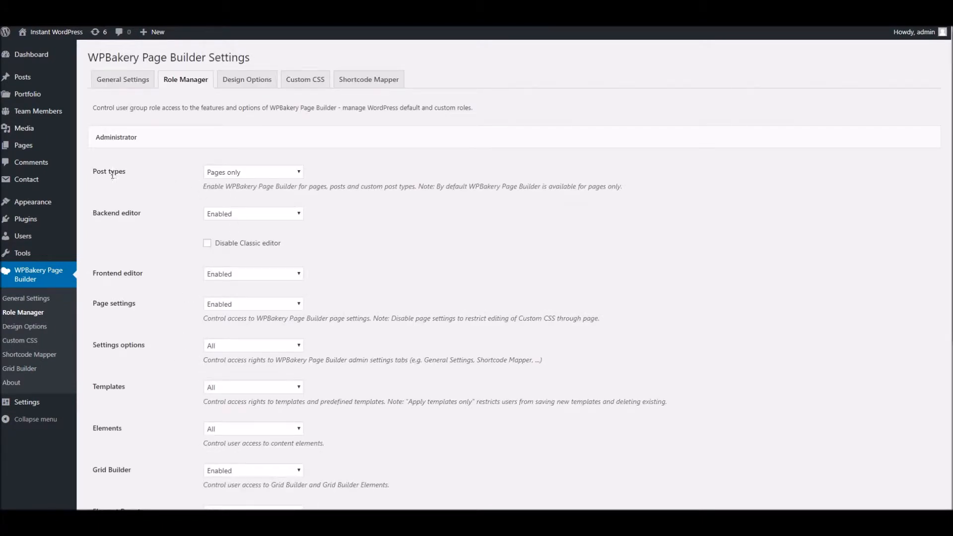
left_click(221, 175)
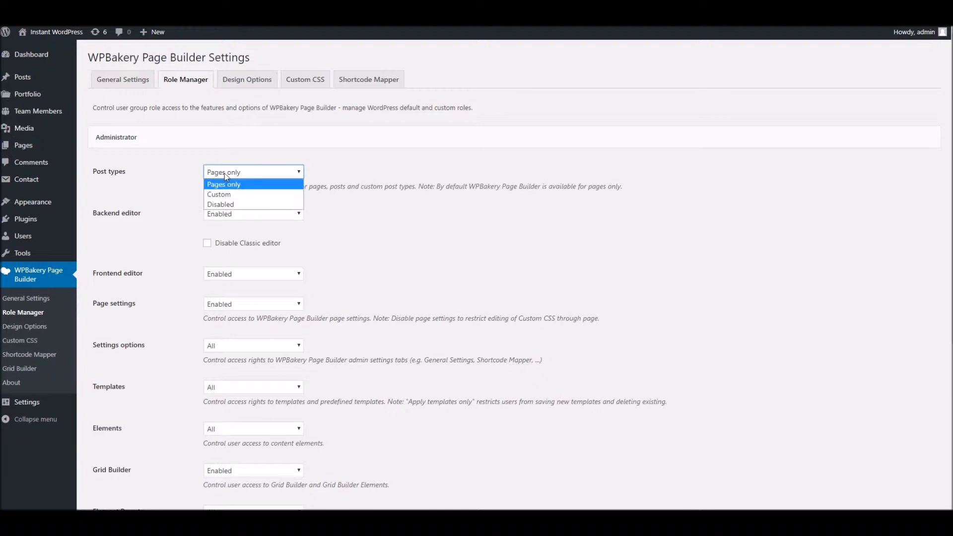
left_click(219, 194)
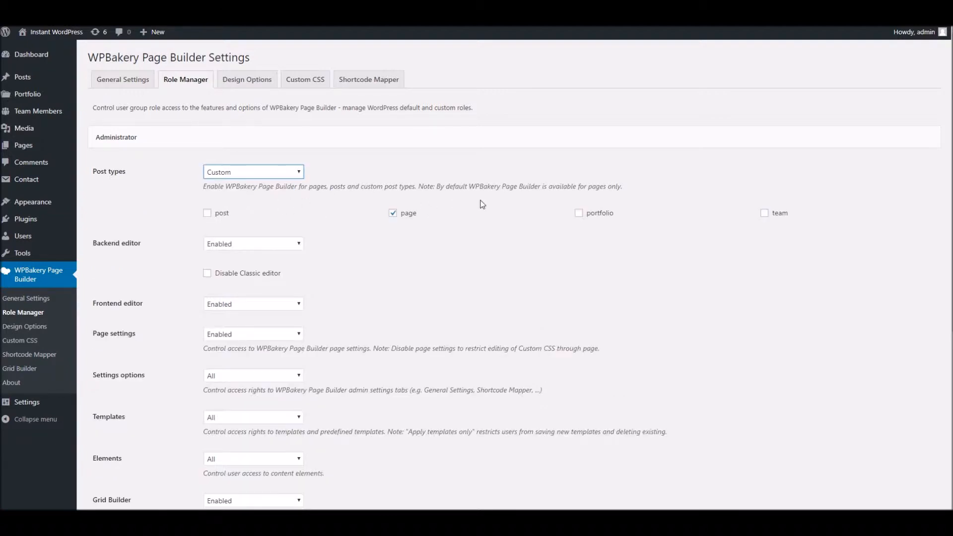
left_click(582, 217)
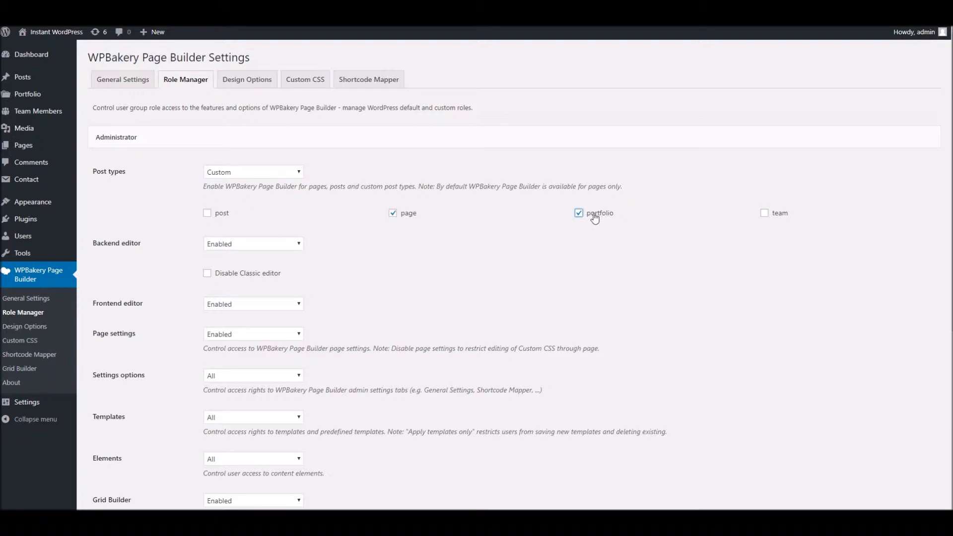
scroll(513, 281, "down", 5)
left_click(120, 478)
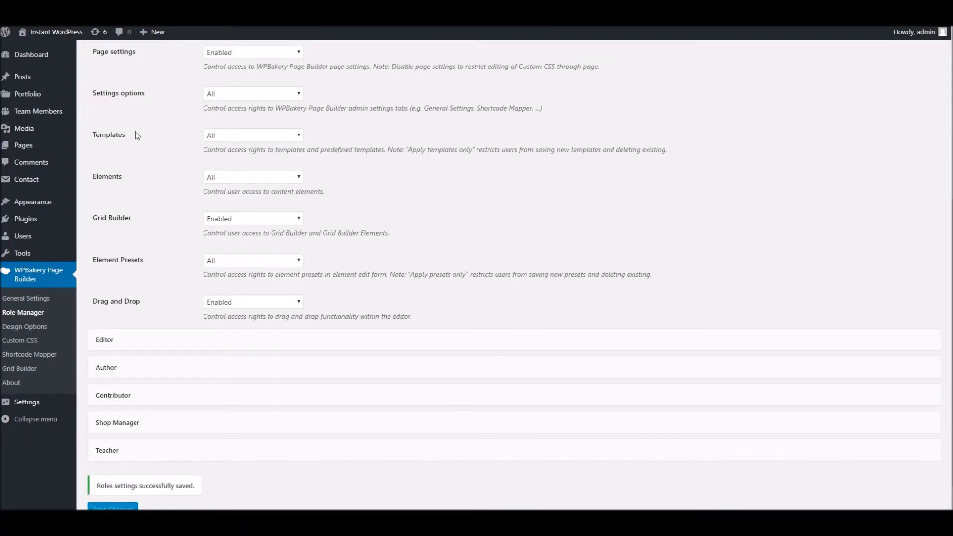
Step: Reopen the Corner Desk Lamp portfolio entry and examine its page builder layout, category, featured image and page settings
left_click(94, 96)
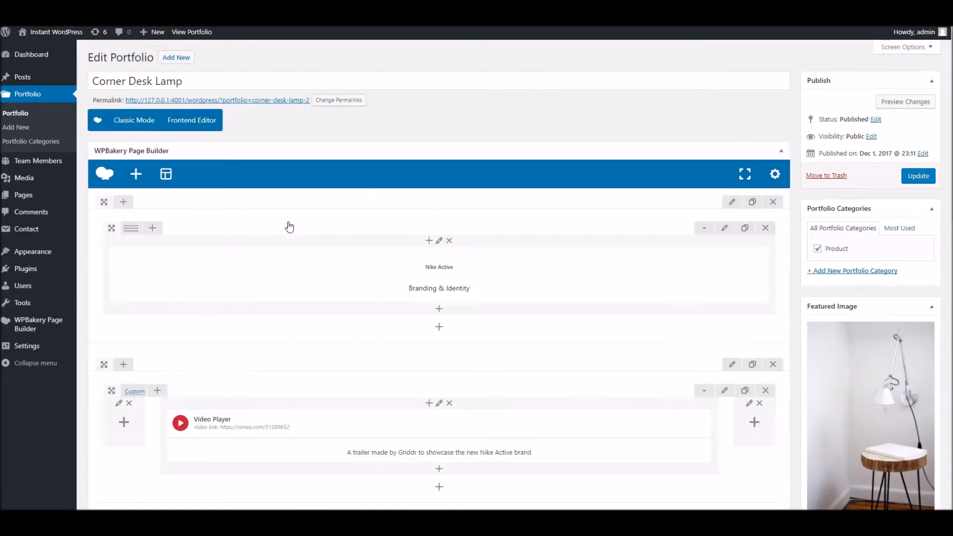
scroll(415, 332, "down", 6)
scroll(415, 330, "down", 4)
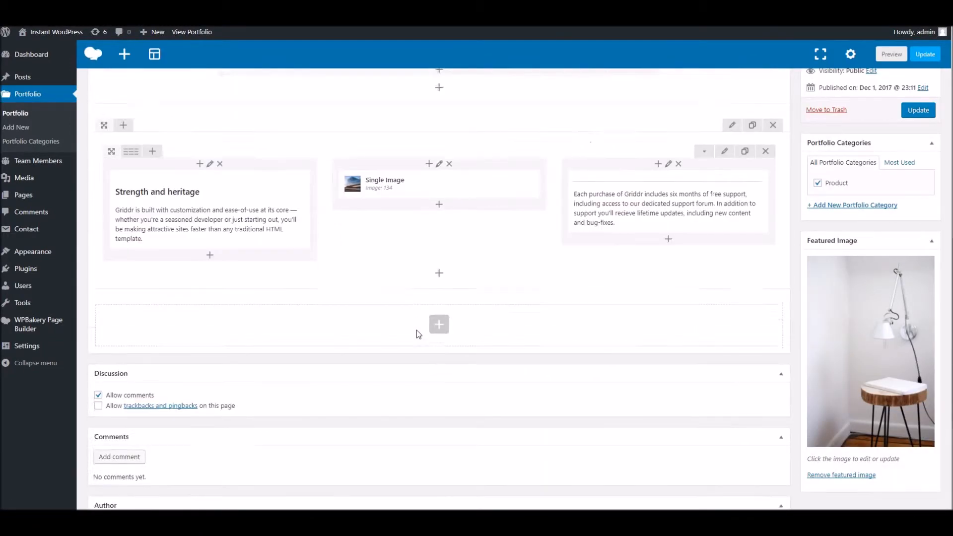
scroll(417, 329, "up", 9)
scroll(151, 176, "up", 3)
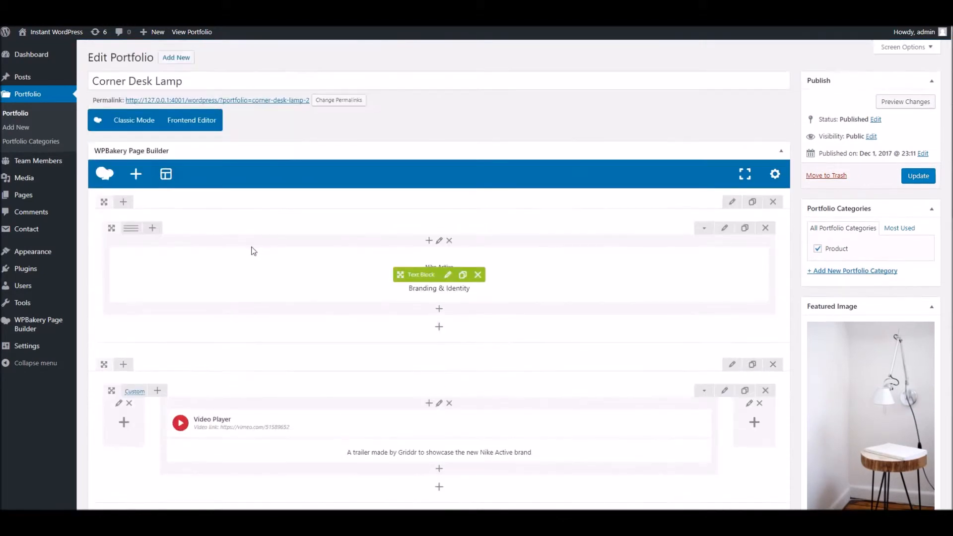
scroll(374, 308, "down", 10)
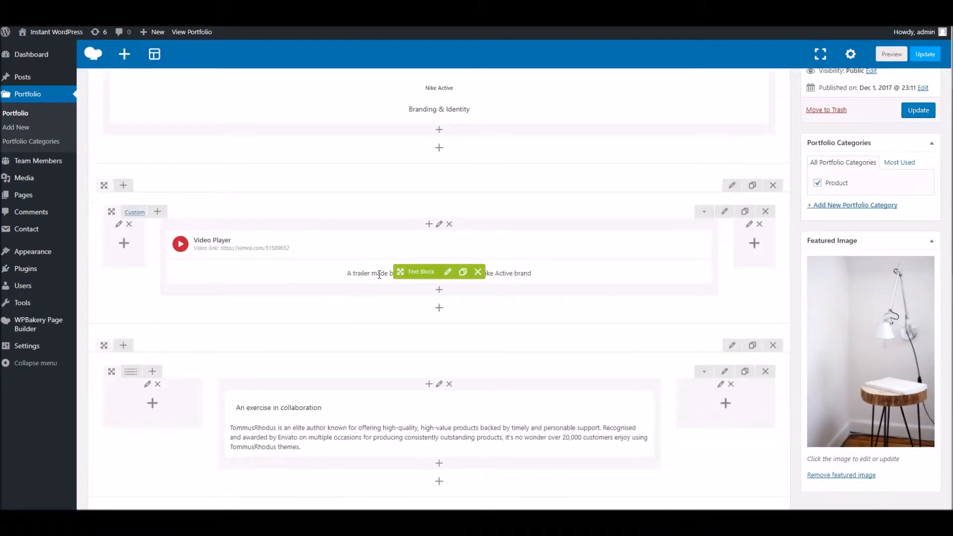
scroll(325, 262, "up", 3)
scroll(740, 336, "up", 7)
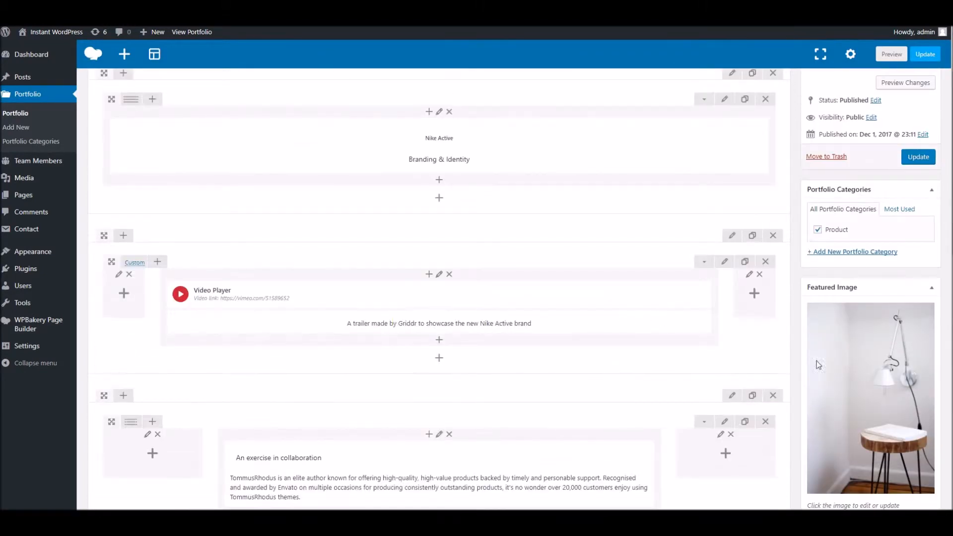
scroll(555, 338, "down", 4)
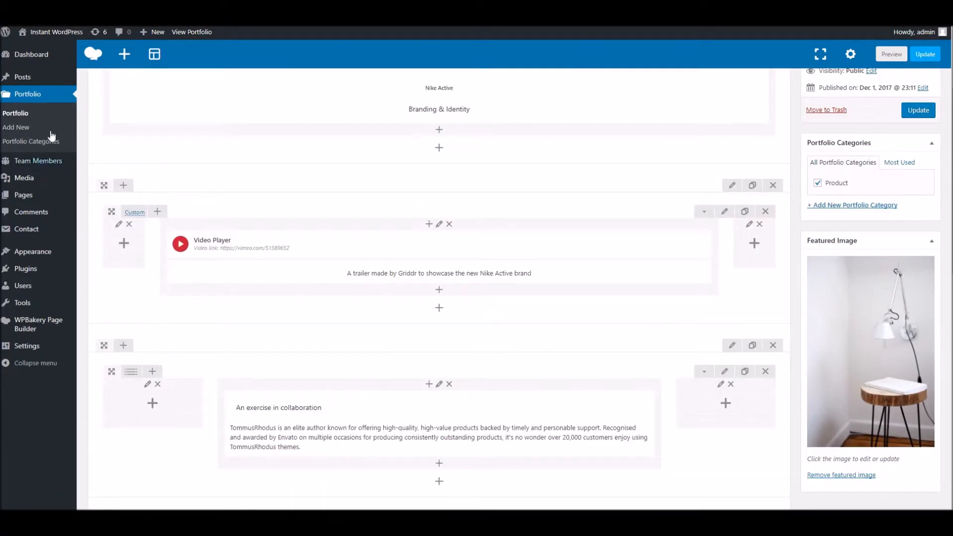
scroll(273, 389, "down", 4)
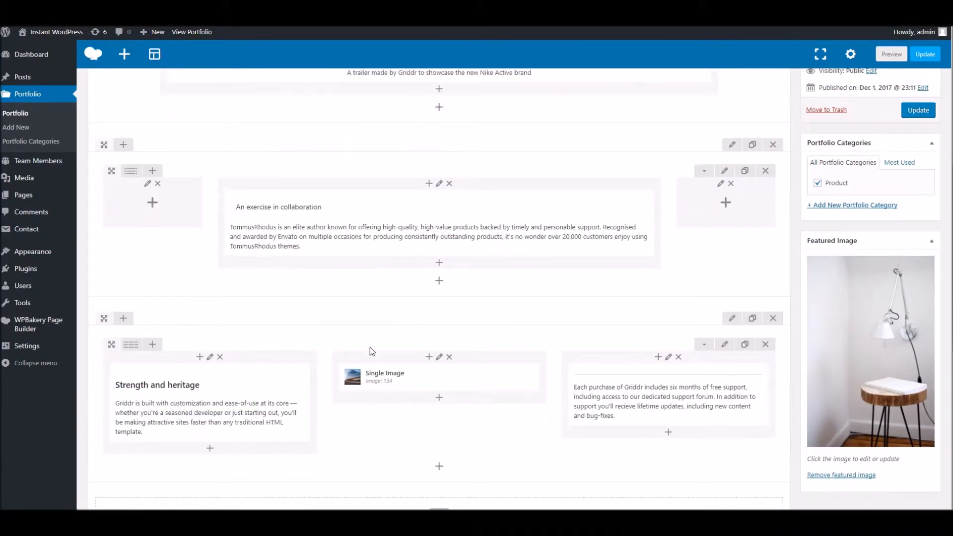
scroll(370, 347, "up", 8)
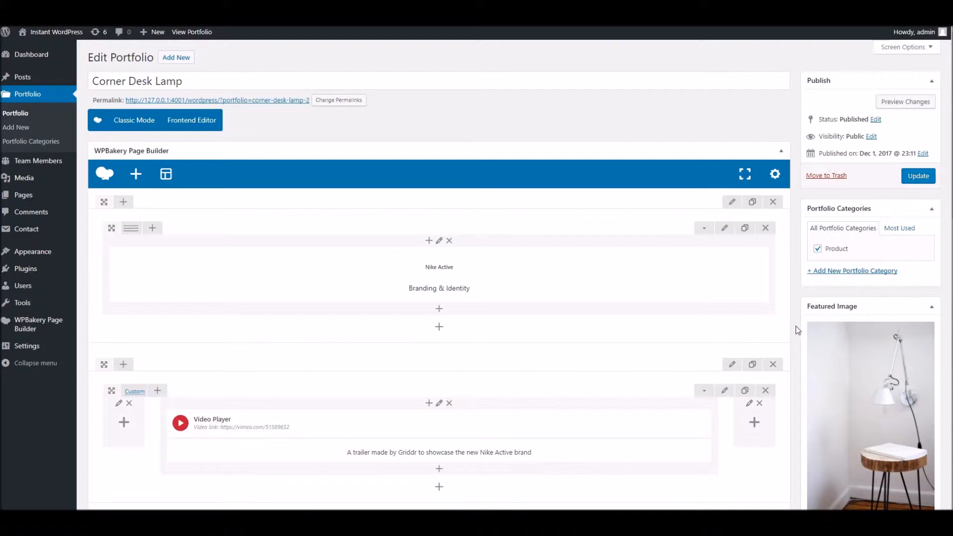
scroll(895, 428, "down", 10)
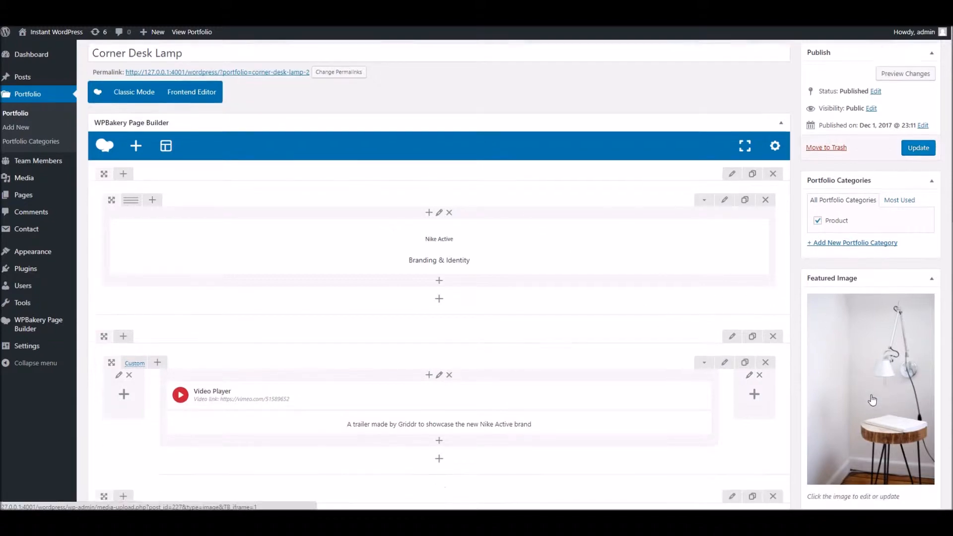
scroll(874, 400, "down", 2)
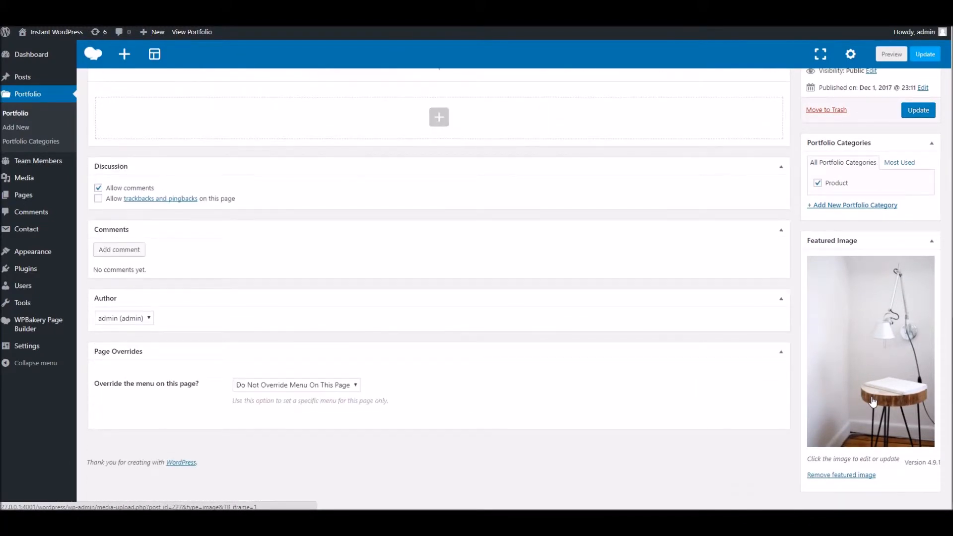
scroll(873, 402, "up", 12)
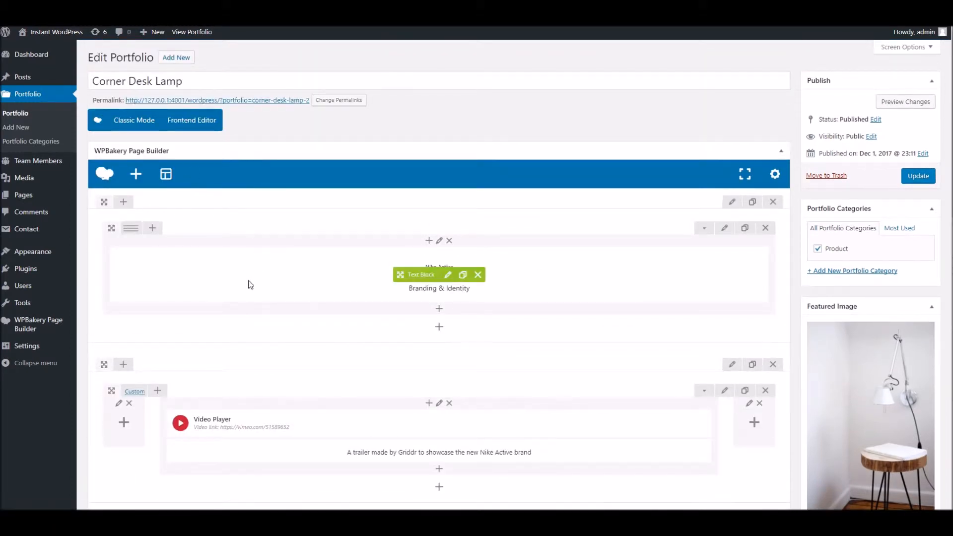
Step: Start a new portfolio entry titled with the author's first name plus "Project of Awesomeness", and dismiss the page builder welcome tip
left_click(19, 128)
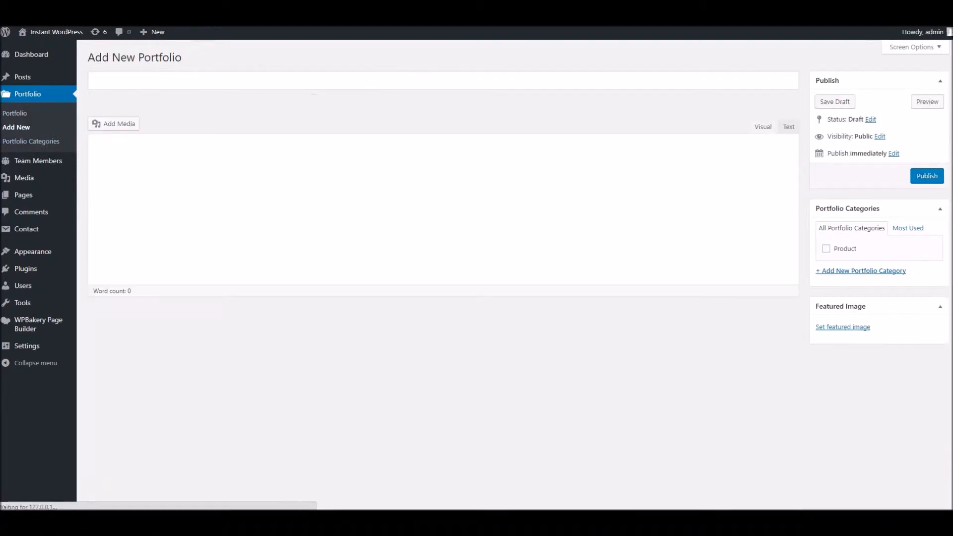
type("Da")
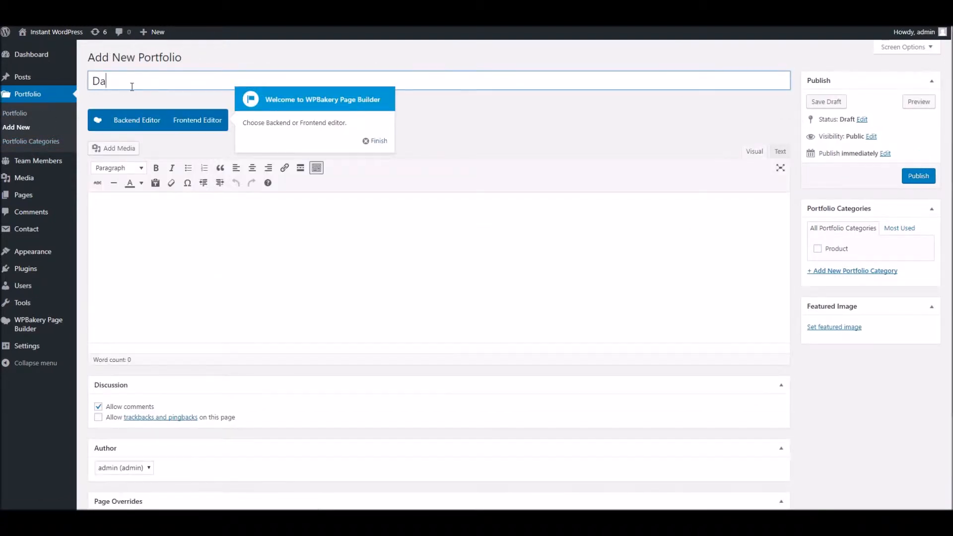
type("ns Project of Awesomeness")
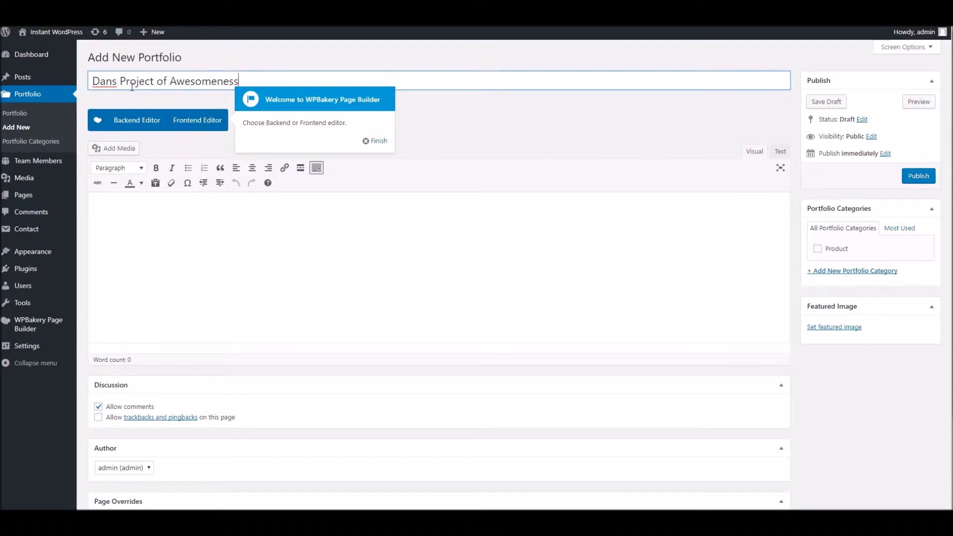
left_click(206, 238)
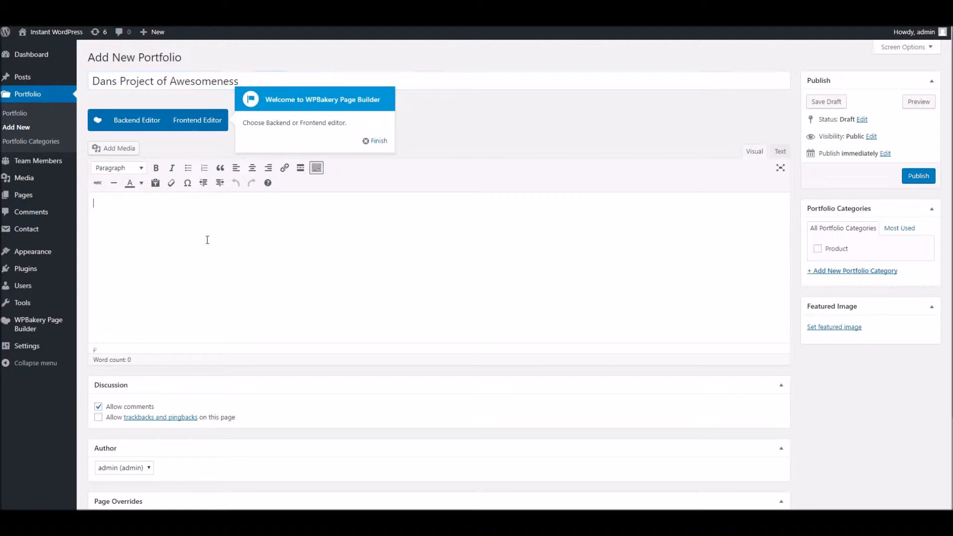
left_click(376, 141)
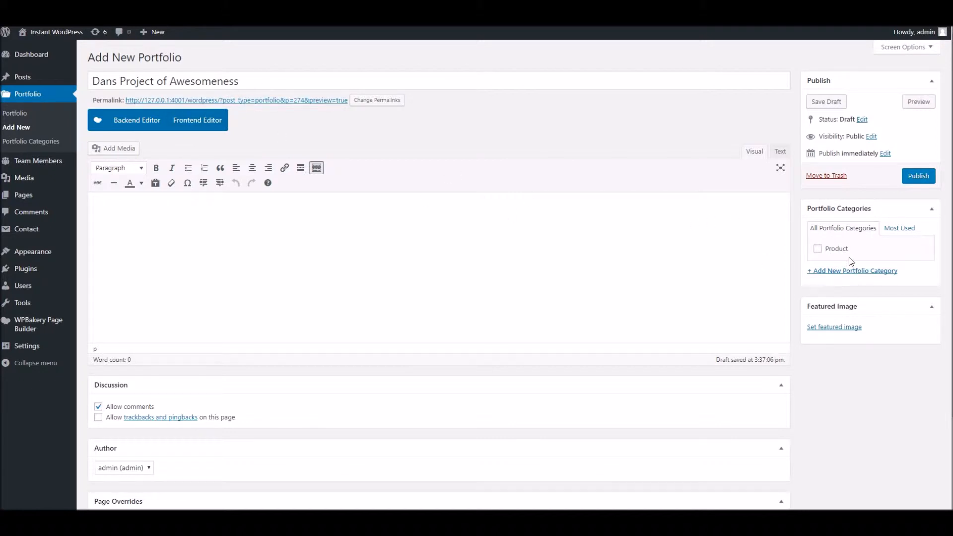
Step: Add a portfolio category named New Cat and assign the new entry to it only, without Product
left_click(833, 253)
left_click(852, 271)
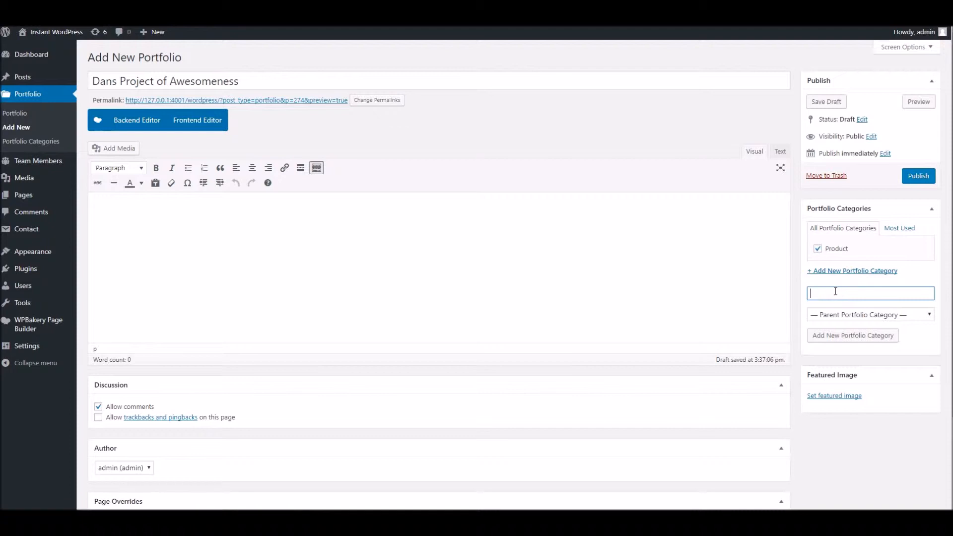
type("New Cat")
left_click(839, 335)
left_click(817, 261)
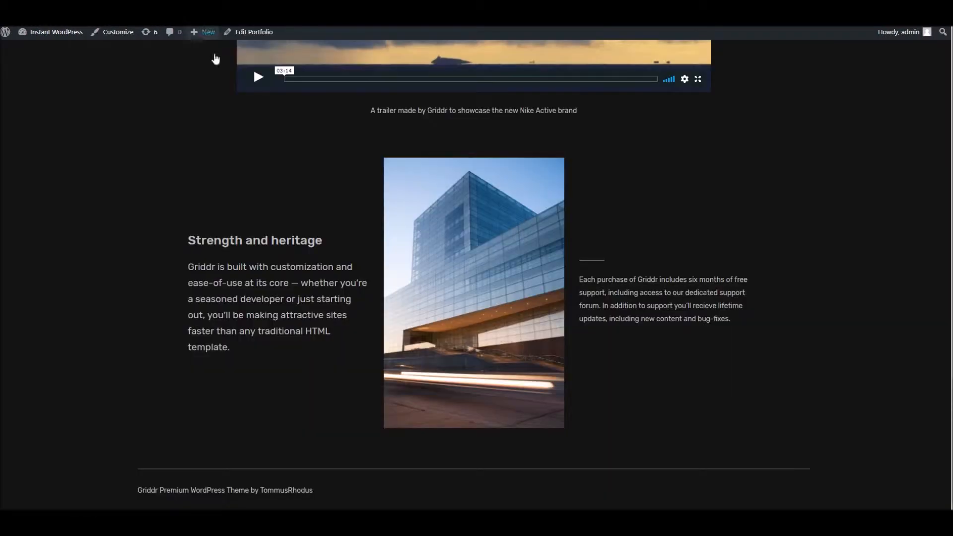
scroll(494, 304, "up", 5)
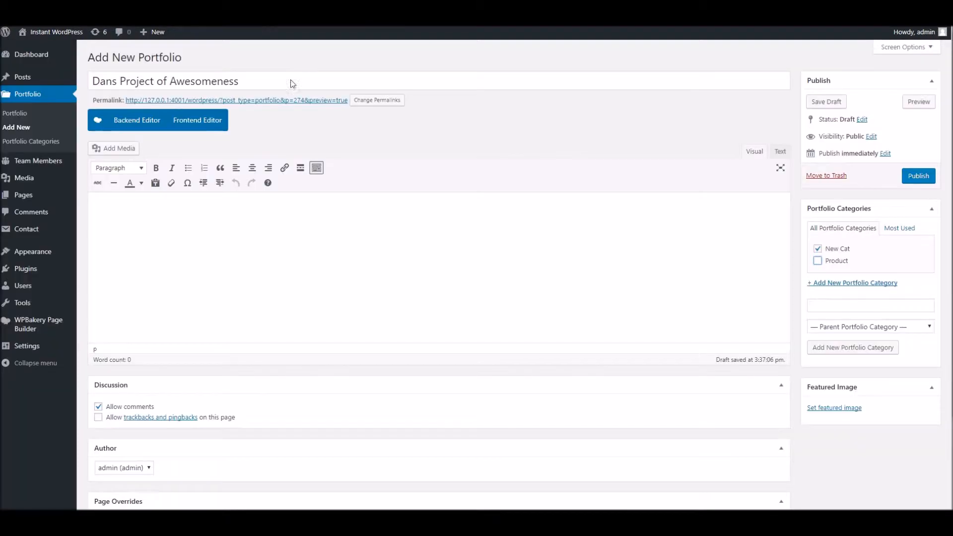
Step: Upload the portrait forest photo ending in 31881.jpg from the Mineem folder in Pictures and set it as the entry's featured image
left_click(832, 406)
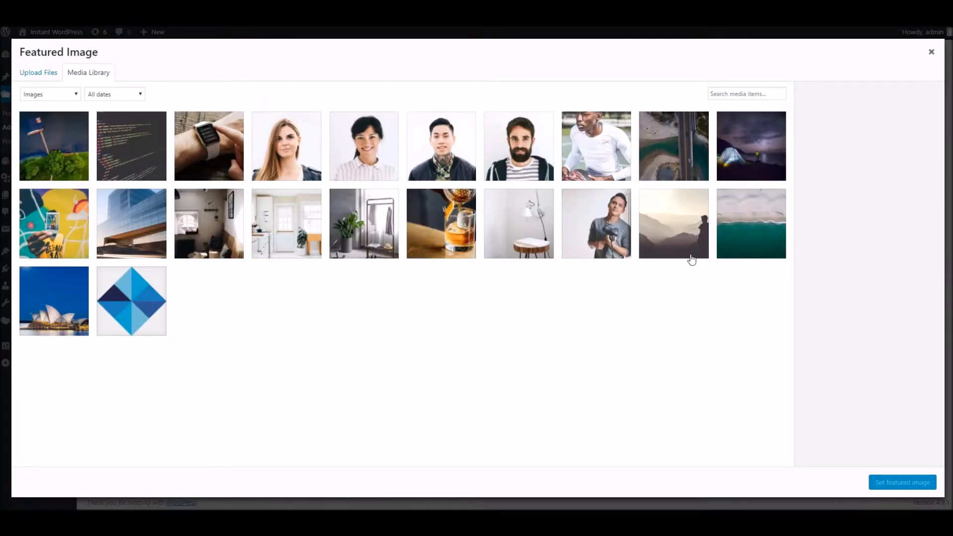
left_click(71, 298)
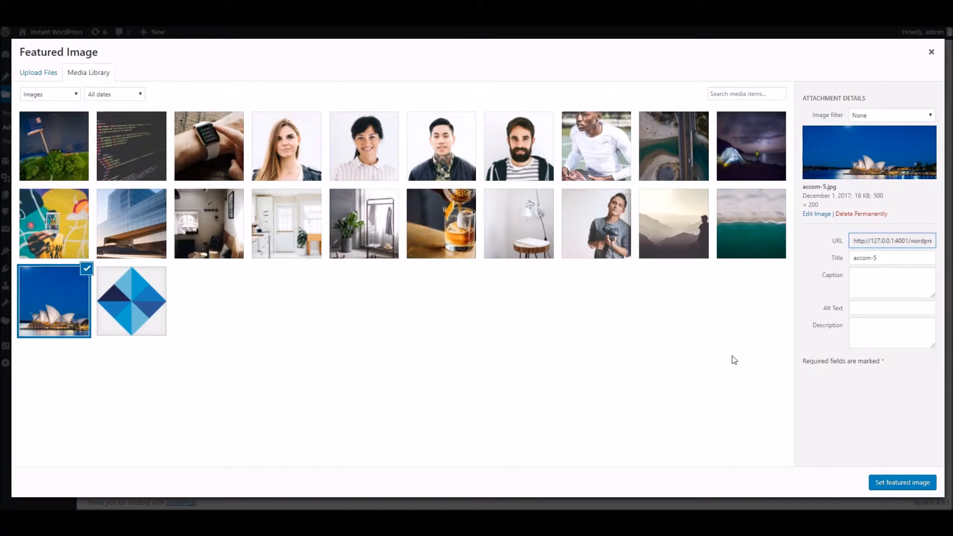
left_click(52, 72)
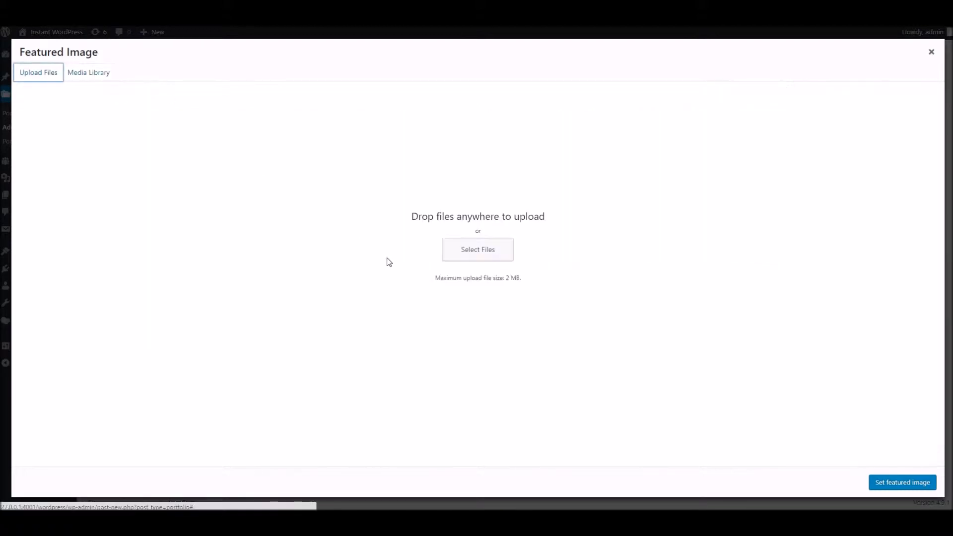
left_click(461, 247)
left_click(65, 113)
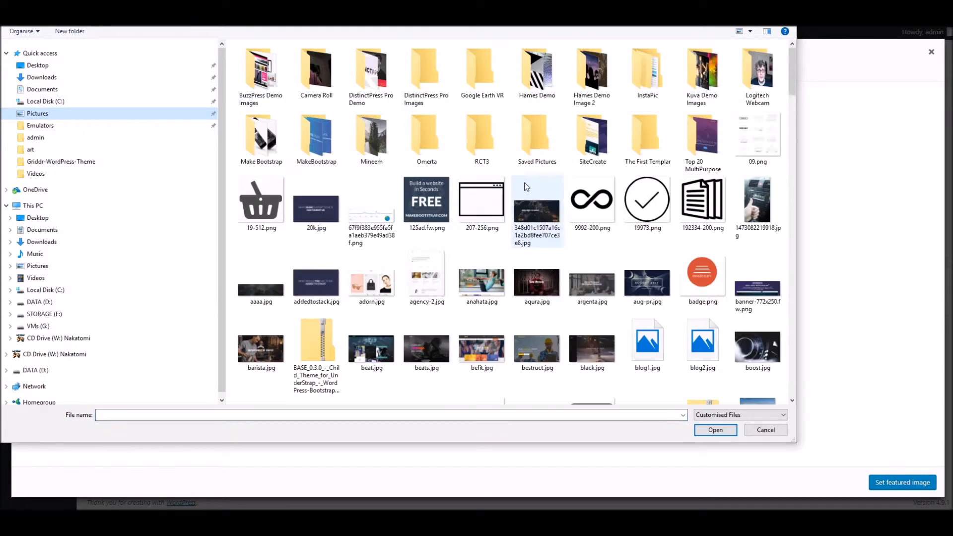
double_click(371, 138)
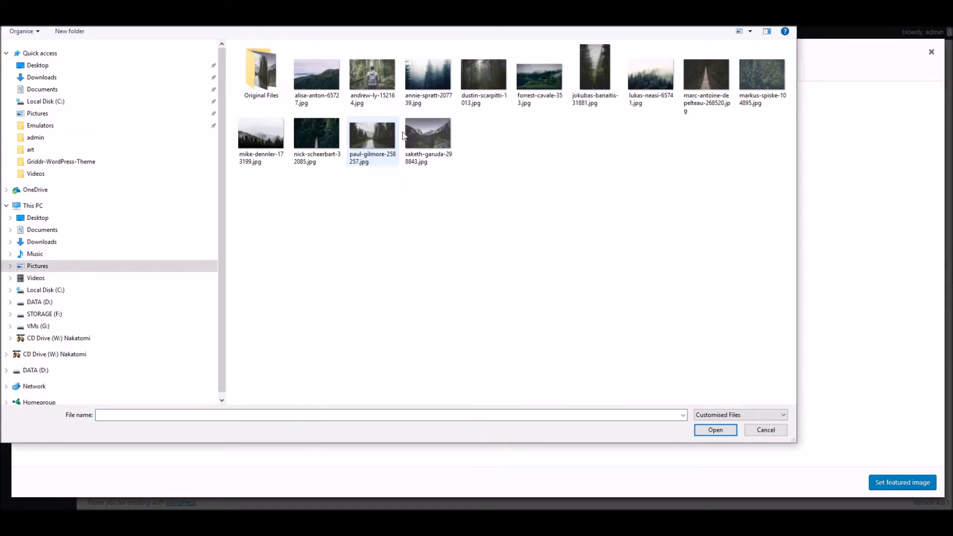
double_click(594, 74)
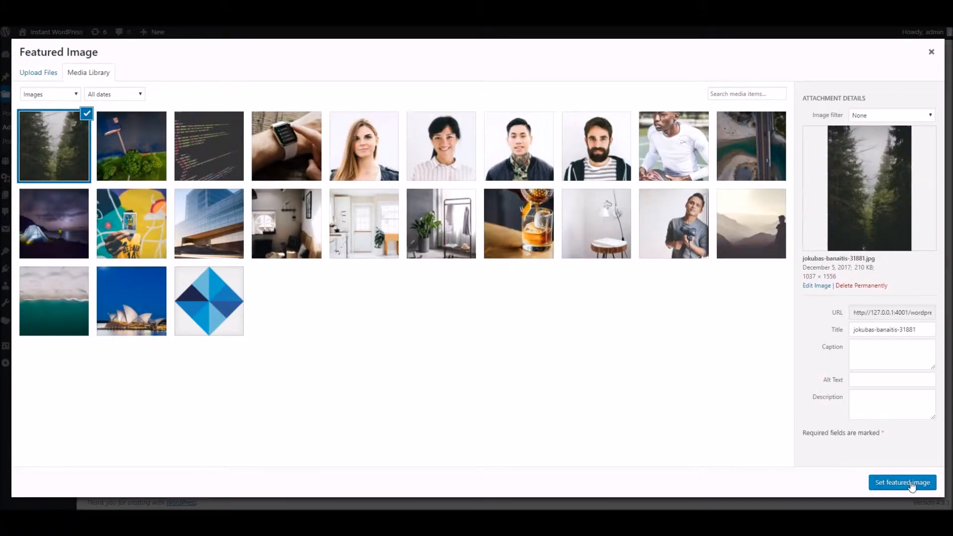
left_click(905, 482)
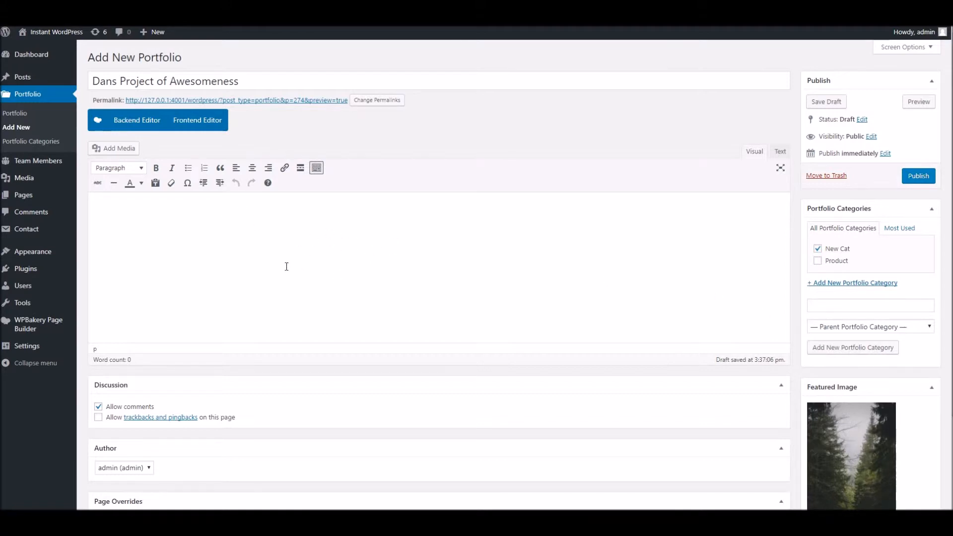
Step: Publish the new portfolio entry and reload the live portfolio page to see it in the grid
left_click(926, 180)
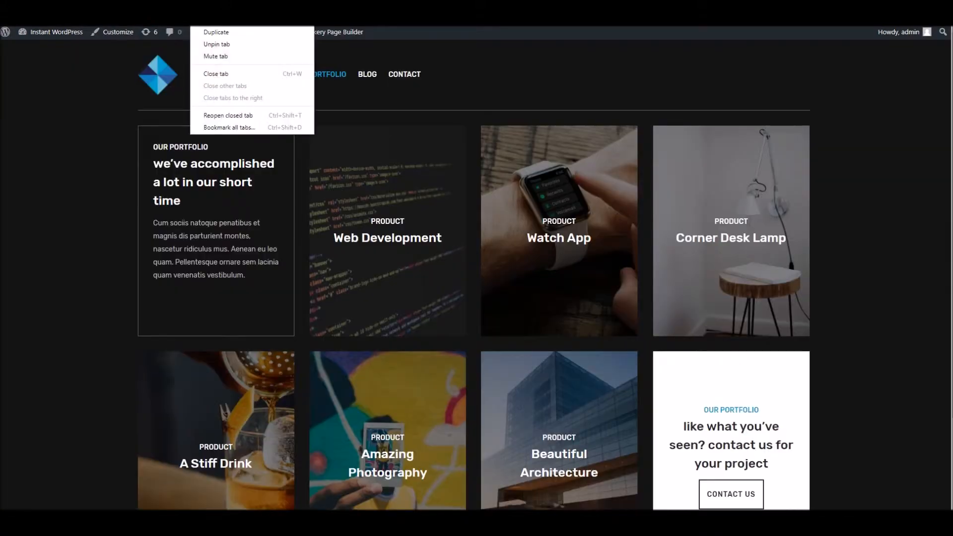
left_click(212, 20)
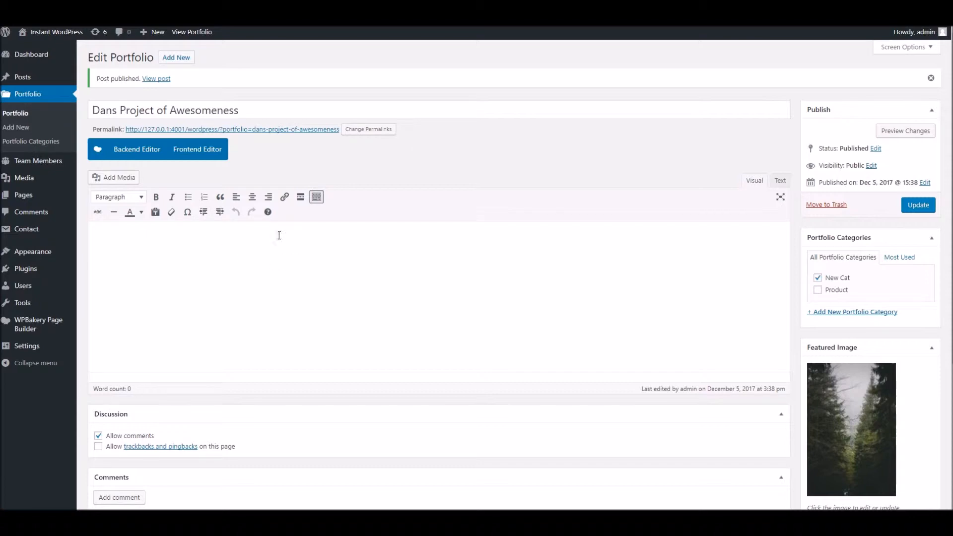
Step: Switch the entry to the WPBakery backend editor and add a section containing a row with a text block
left_click(141, 149)
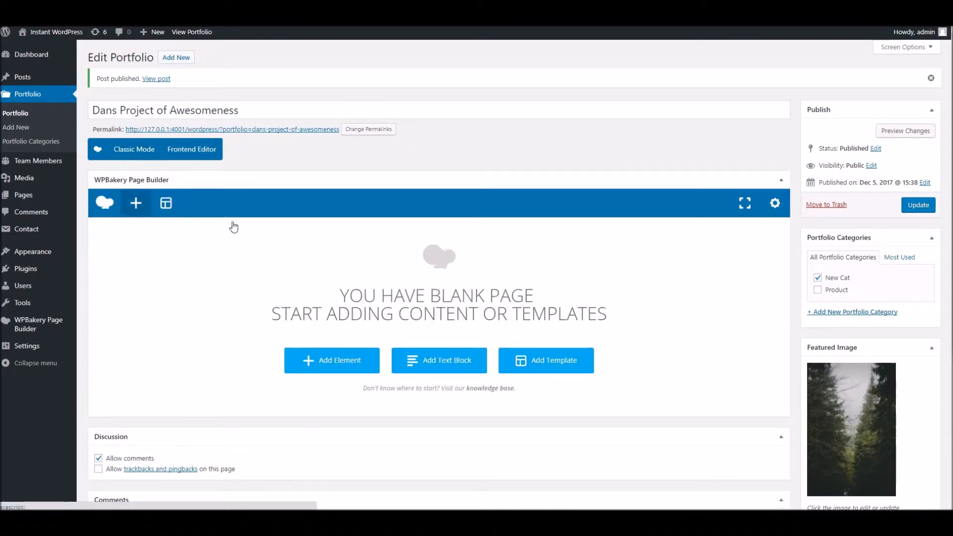
left_click(135, 203)
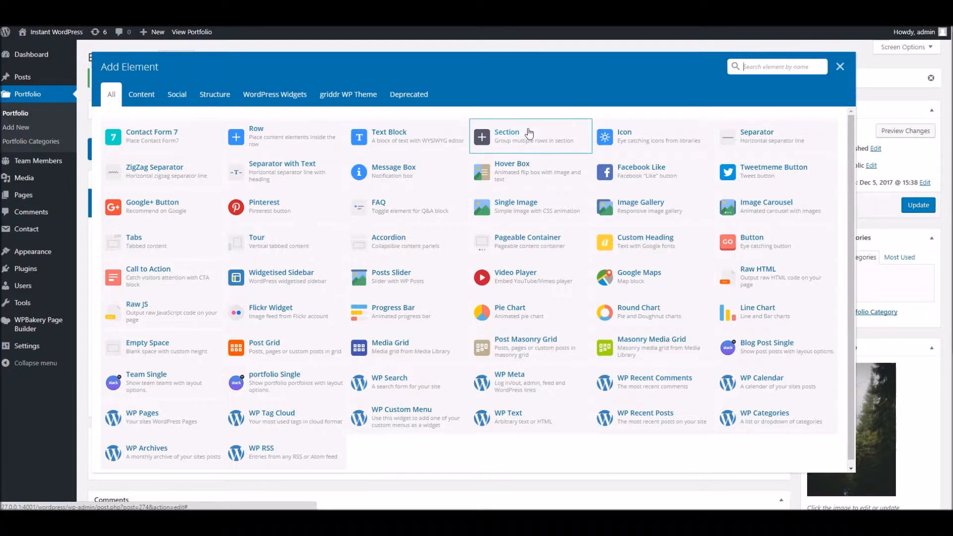
left_click(528, 132)
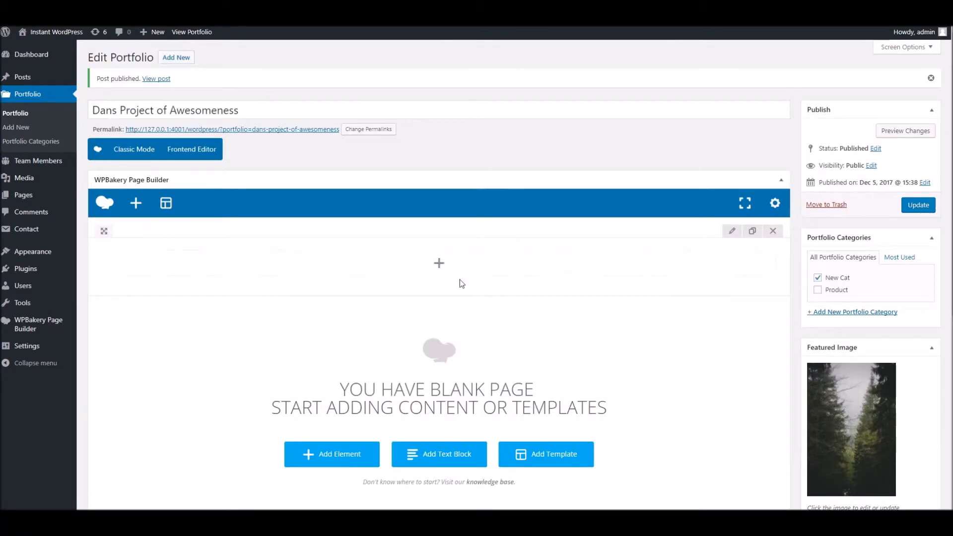
left_click(439, 266)
left_click(146, 132)
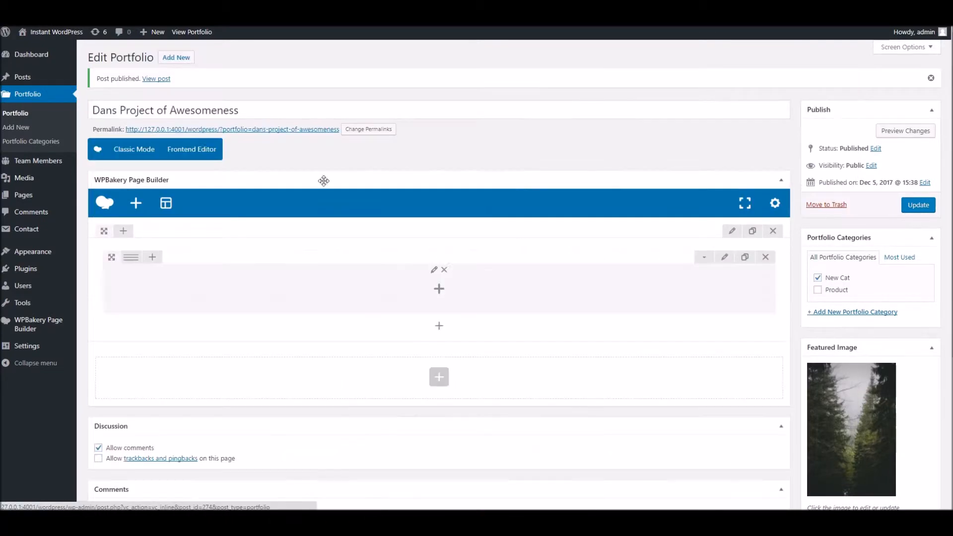
left_click(438, 286)
left_click(386, 142)
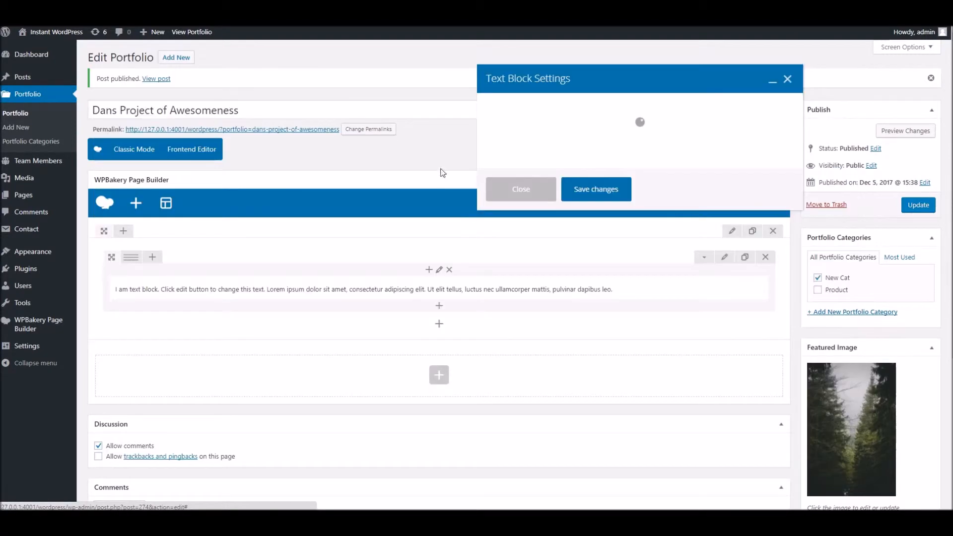
Step: Replace the text block's content with "My Cool Title Goes Here" as a centred Heading 1 and save it
key("ctrl+a")
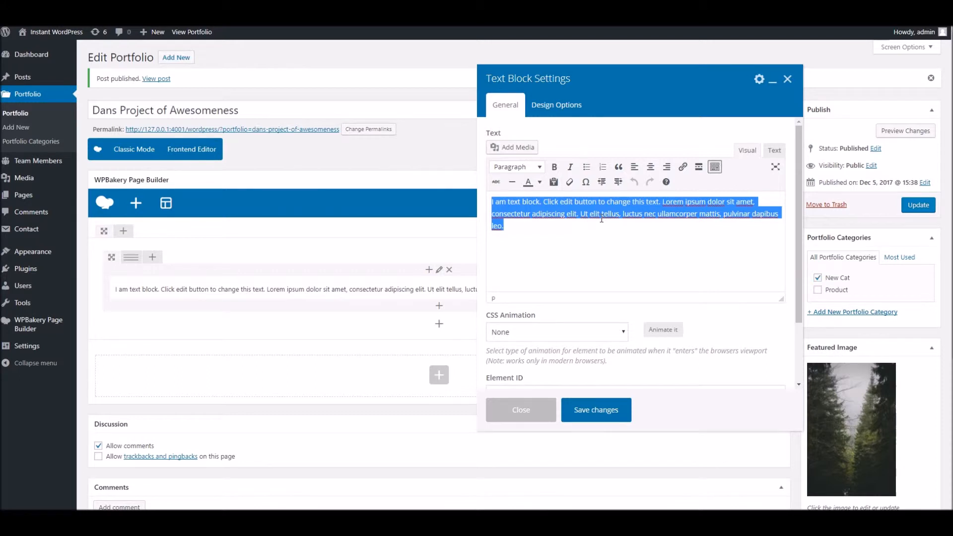
type("My Cool Title G")
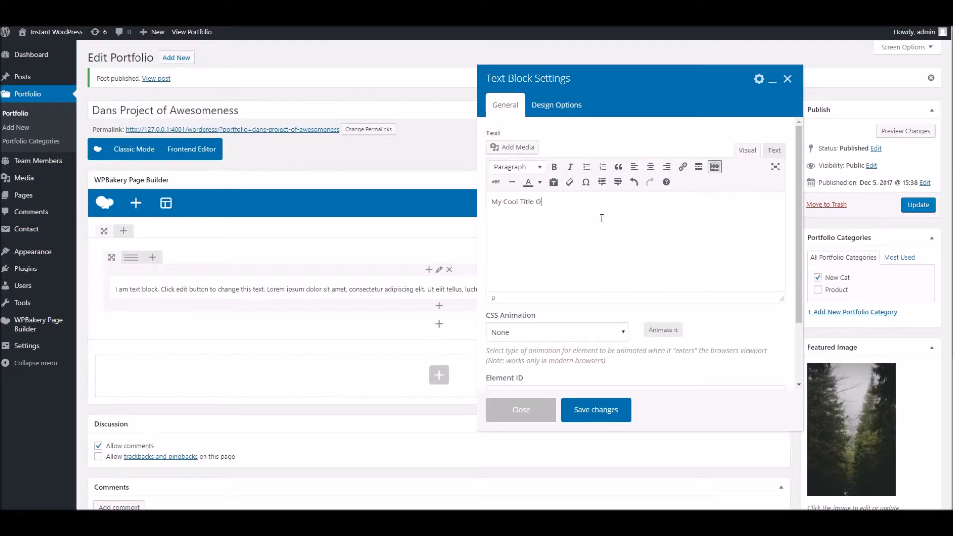
type("oes Here")
key("ctrl+a")
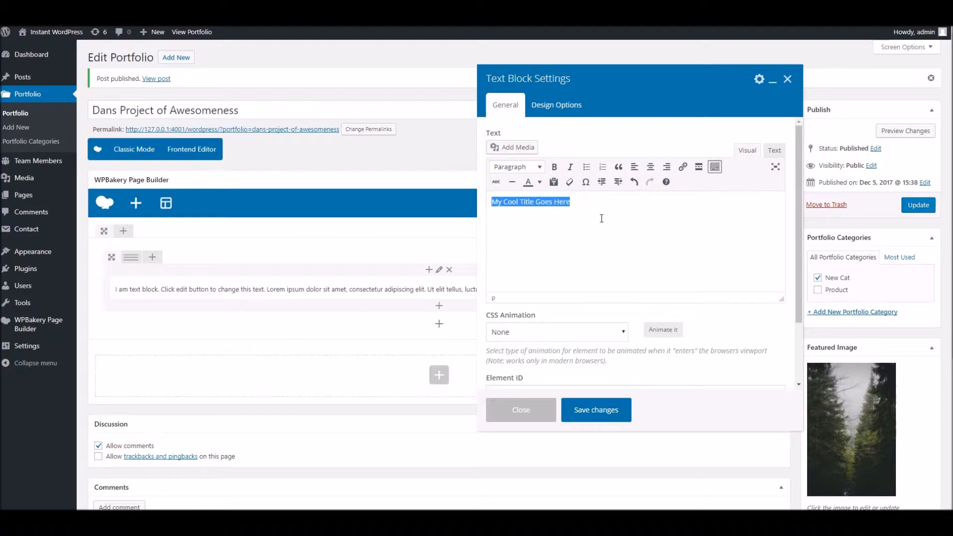
left_click(527, 168)
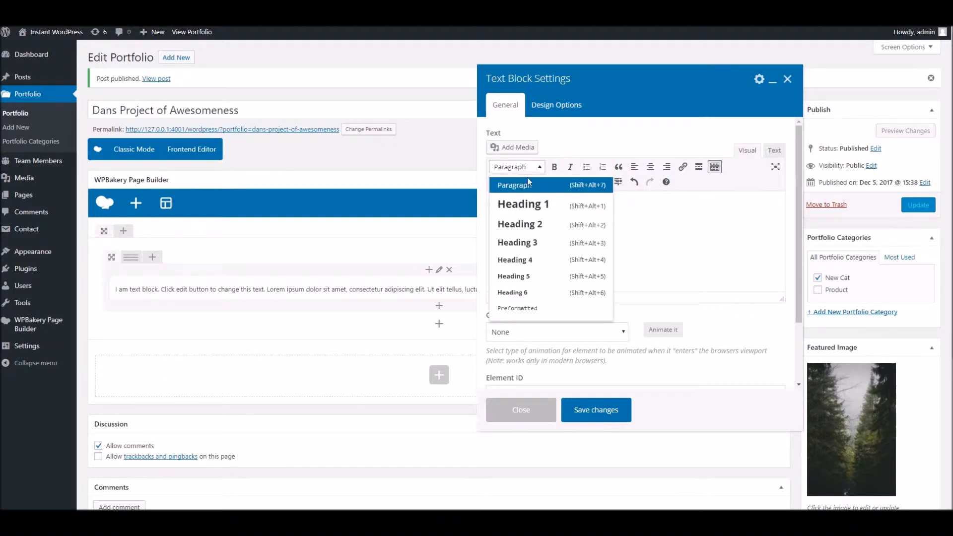
left_click(521, 204)
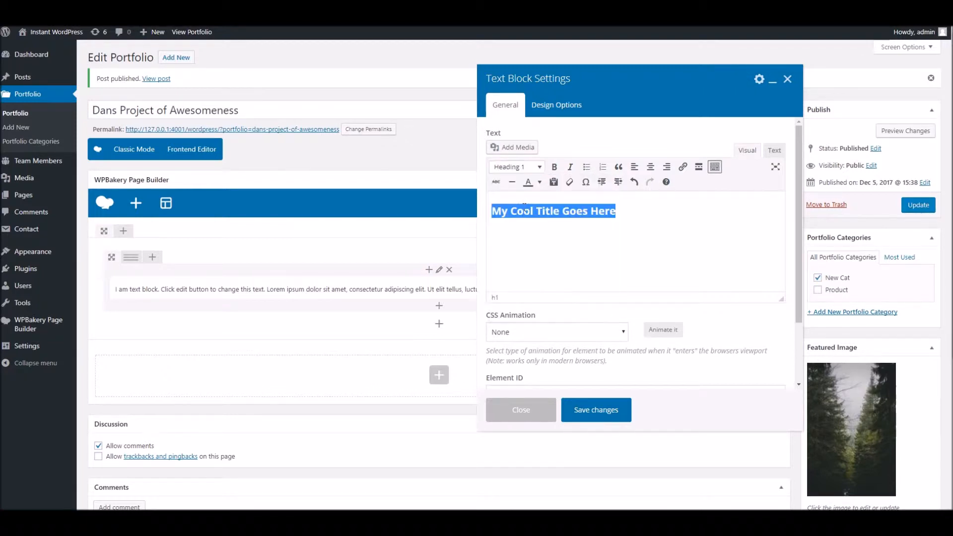
left_click(650, 167)
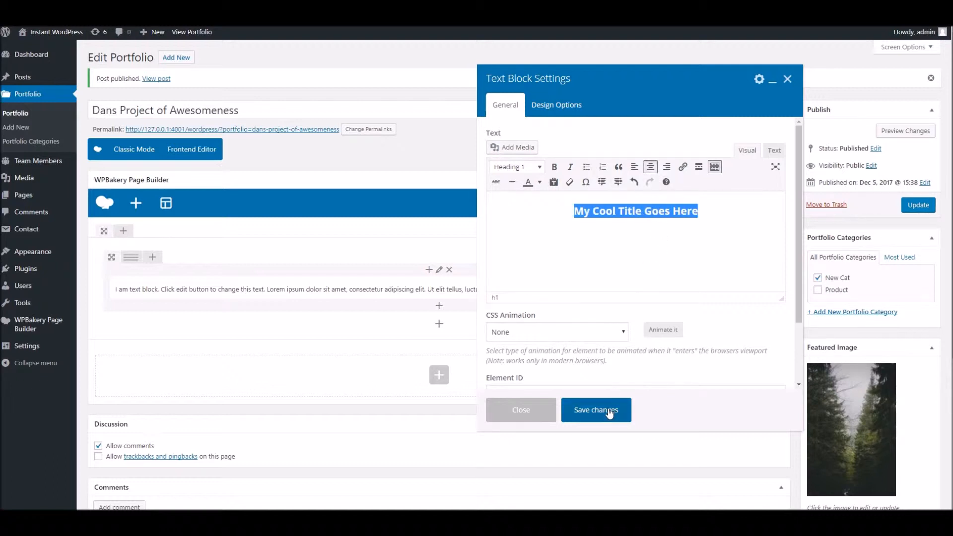
left_click(635, 271)
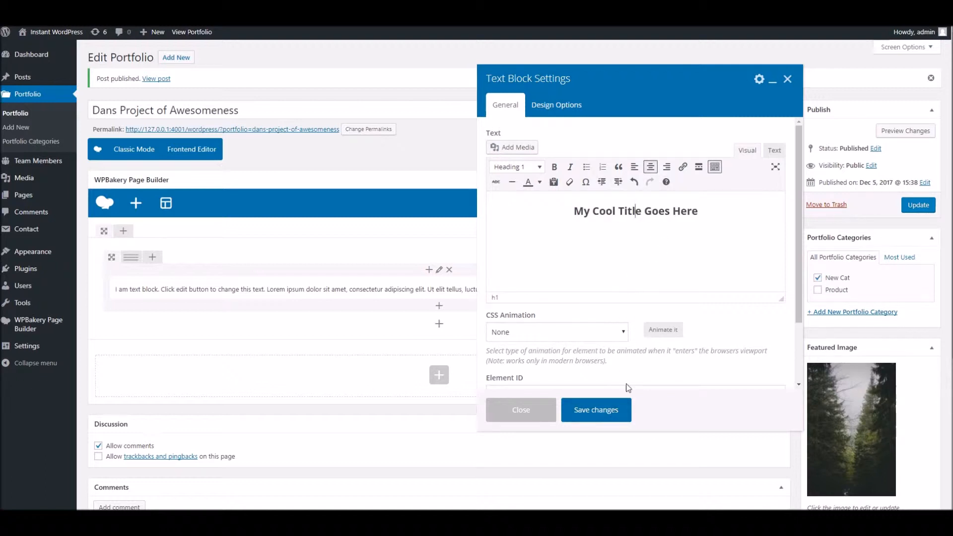
left_click(612, 414)
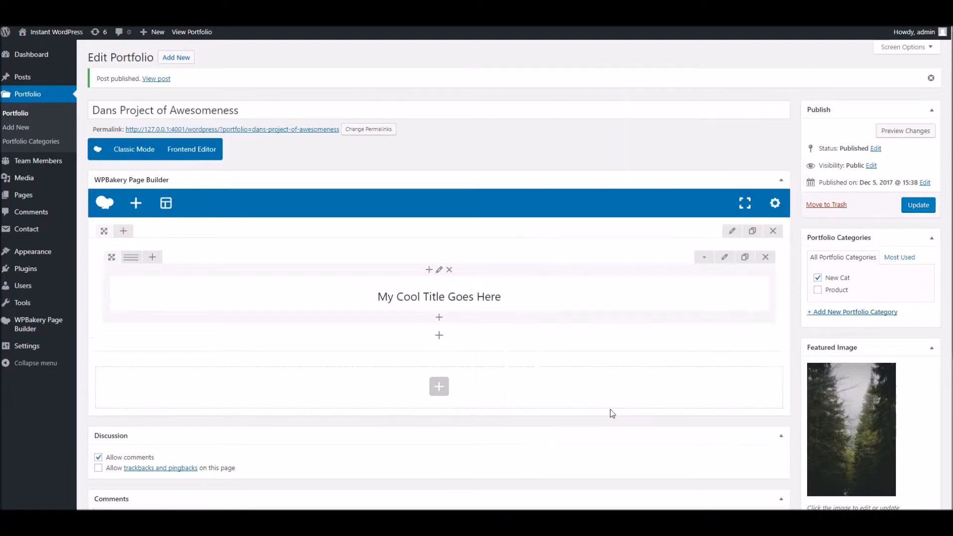
Step: Upload the forest canopy photo ending in 104895.jpg and set it as the section's background image in its design options
left_click(729, 237)
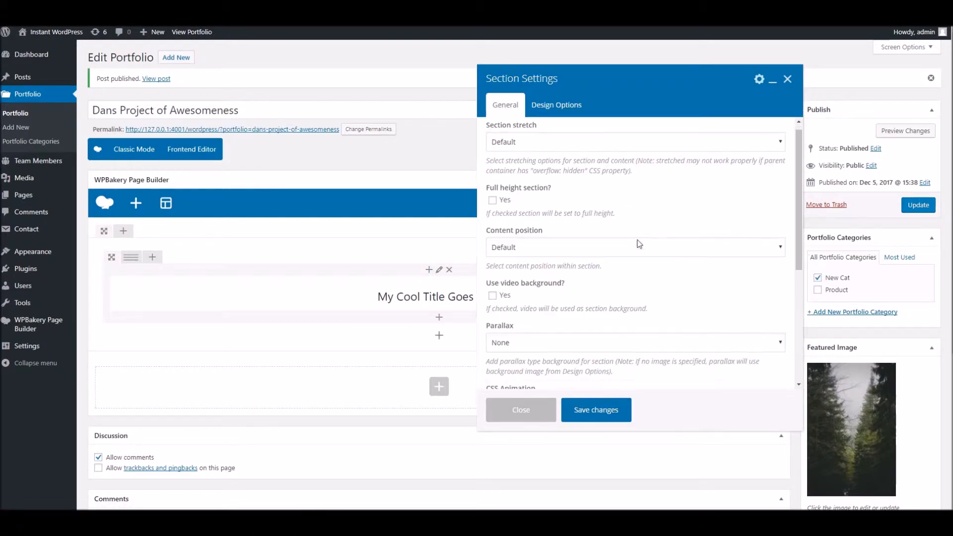
scroll(638, 246, "down", 6)
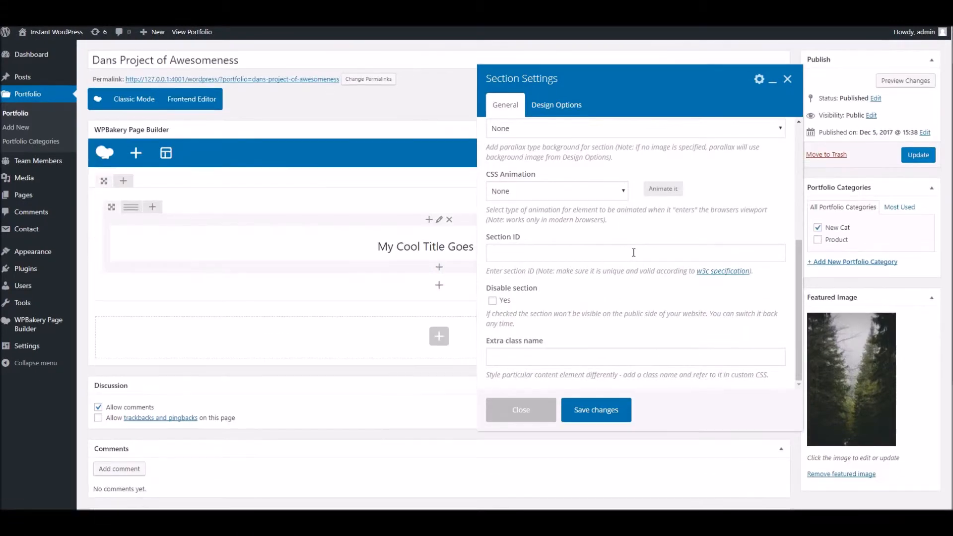
scroll(634, 253, "up", 2)
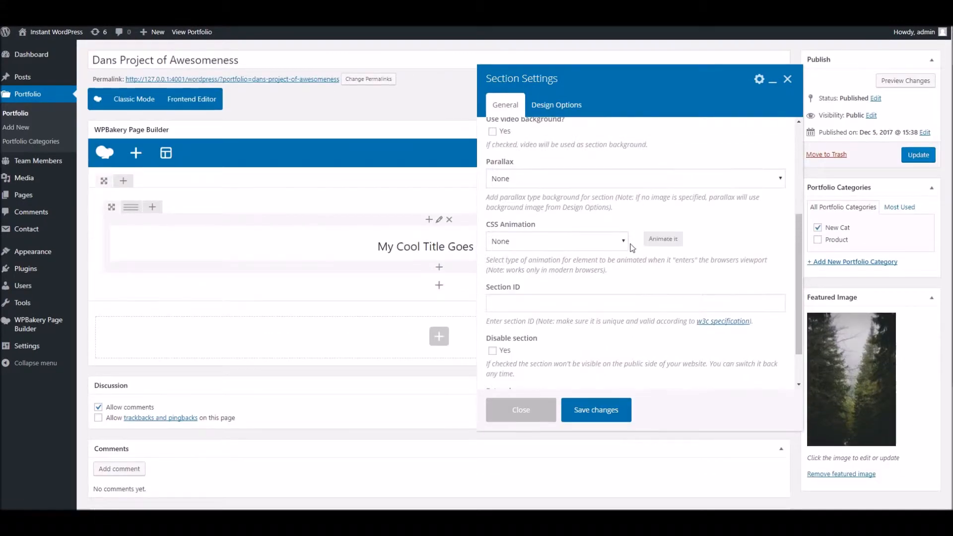
left_click(559, 111)
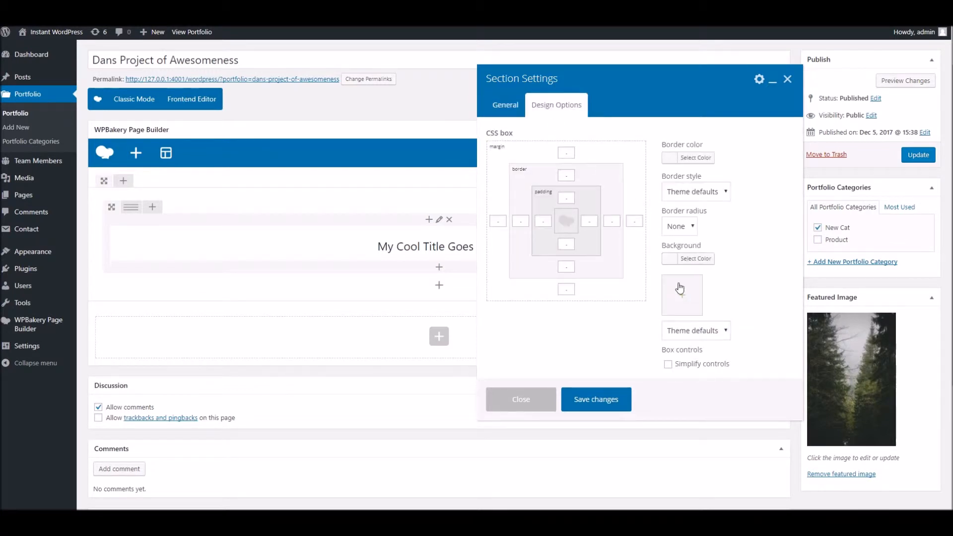
left_click(688, 298)
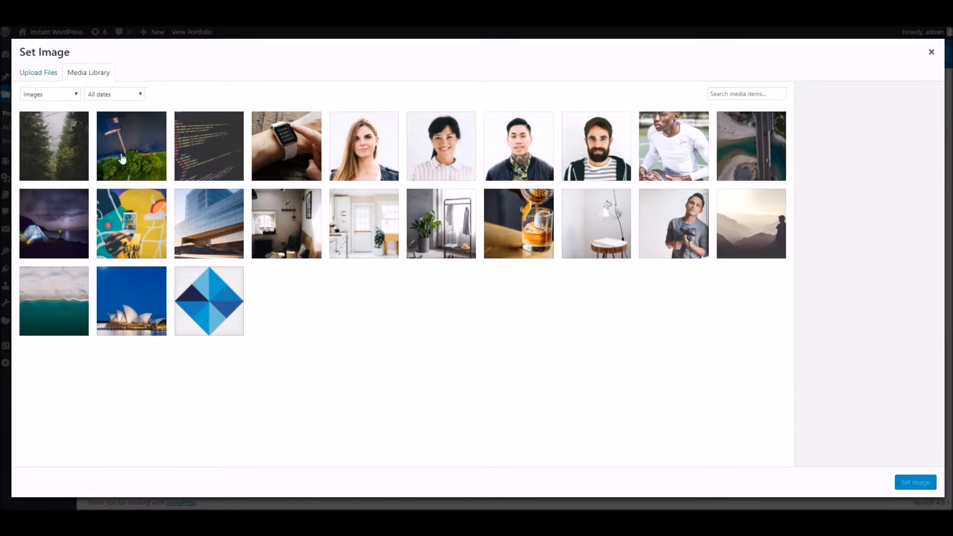
left_click(28, 72)
left_click(461, 249)
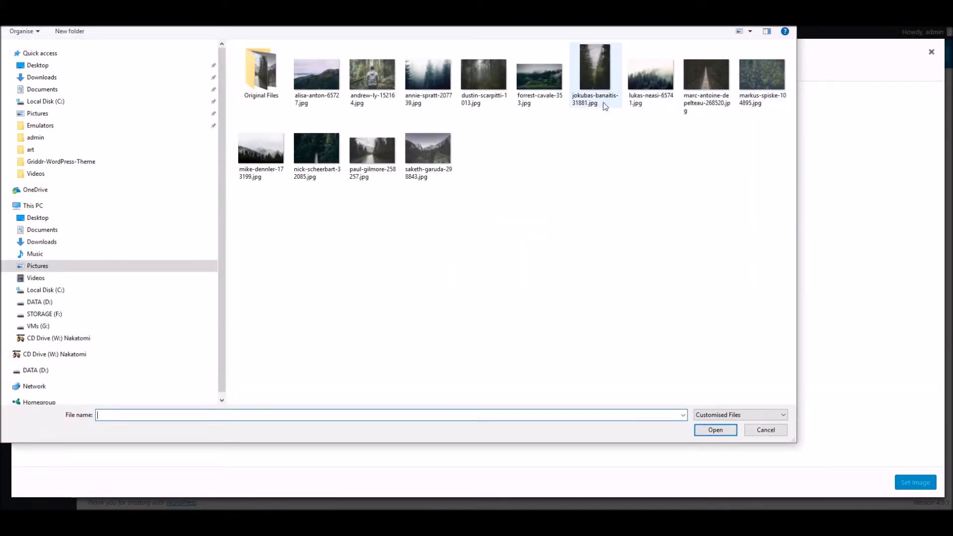
left_click(764, 79)
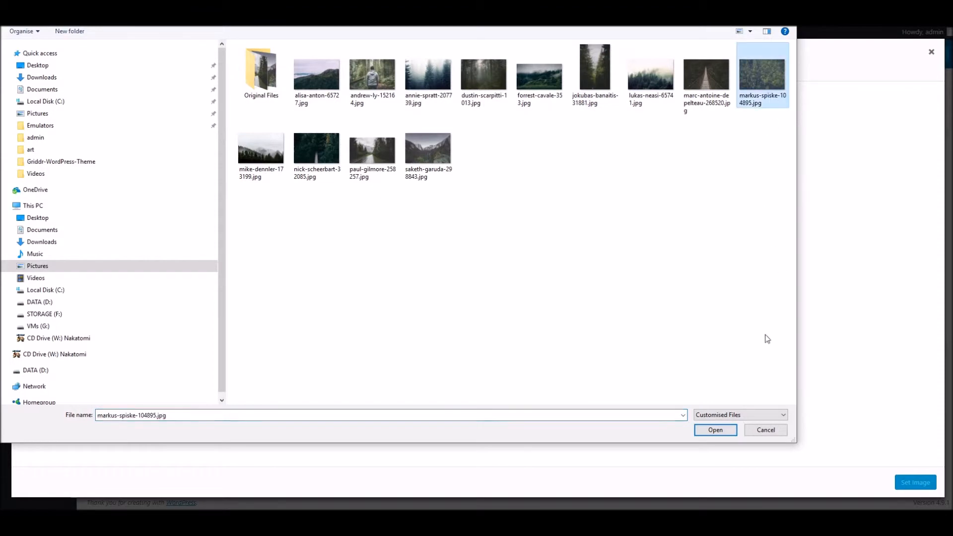
left_click(716, 430)
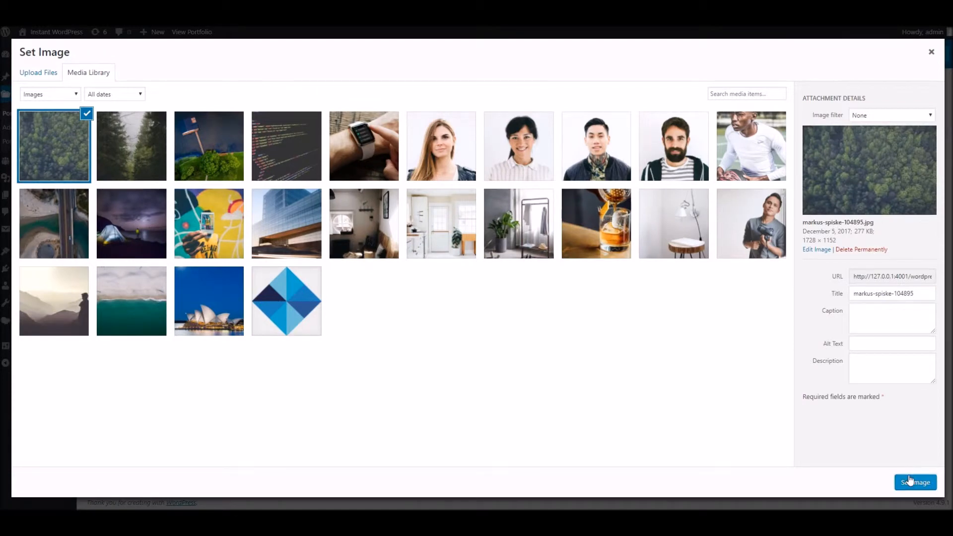
left_click(904, 484)
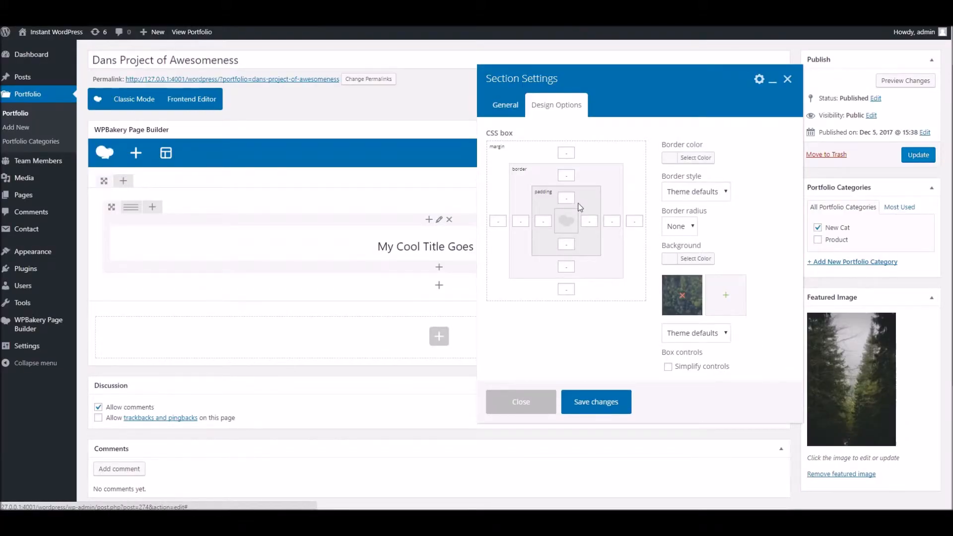
Step: Save the section settings with the default content position and update the portfolio entry
left_click(505, 107)
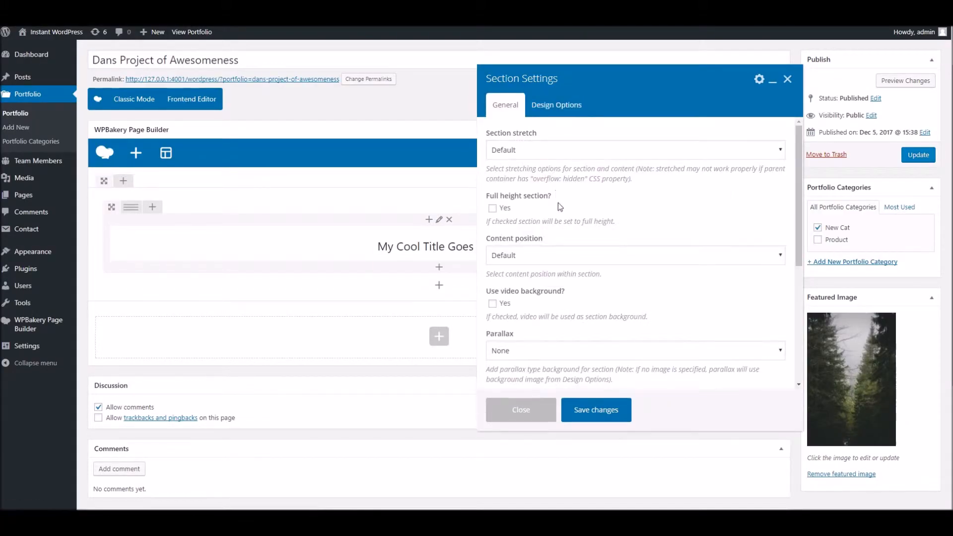
left_click(523, 255)
left_click(543, 225)
left_click(602, 410)
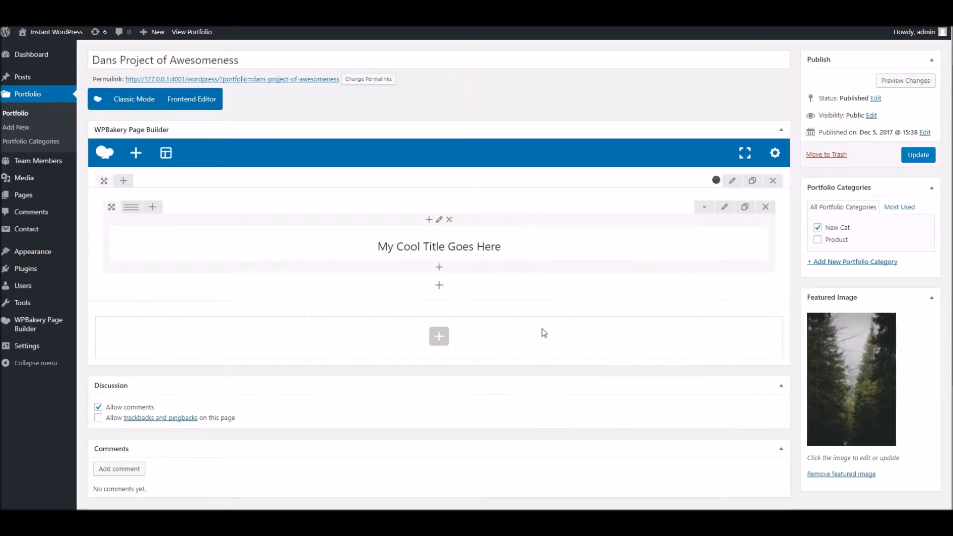
left_click(905, 160)
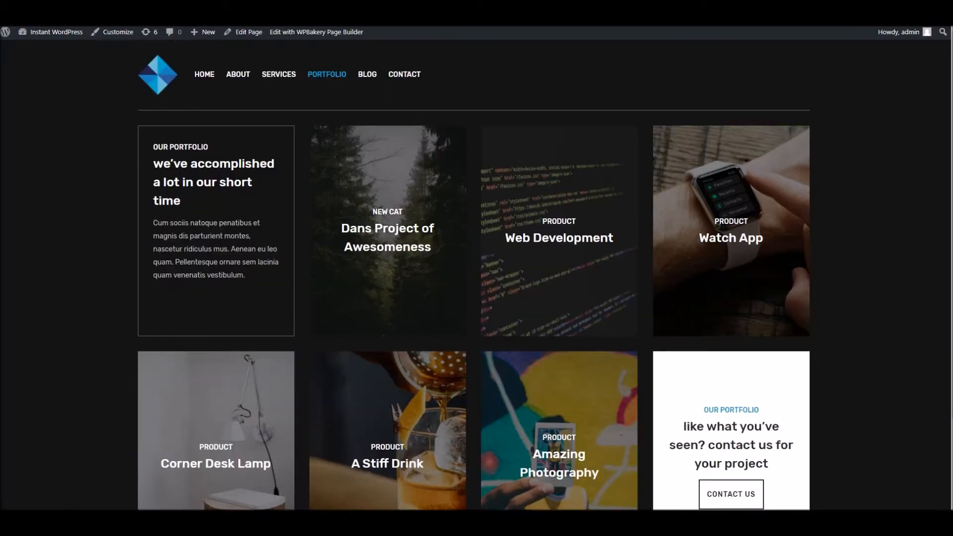
Step: Reload the live portfolio page and open the New Cat project to examine its heading and section background
right_click(189, 26)
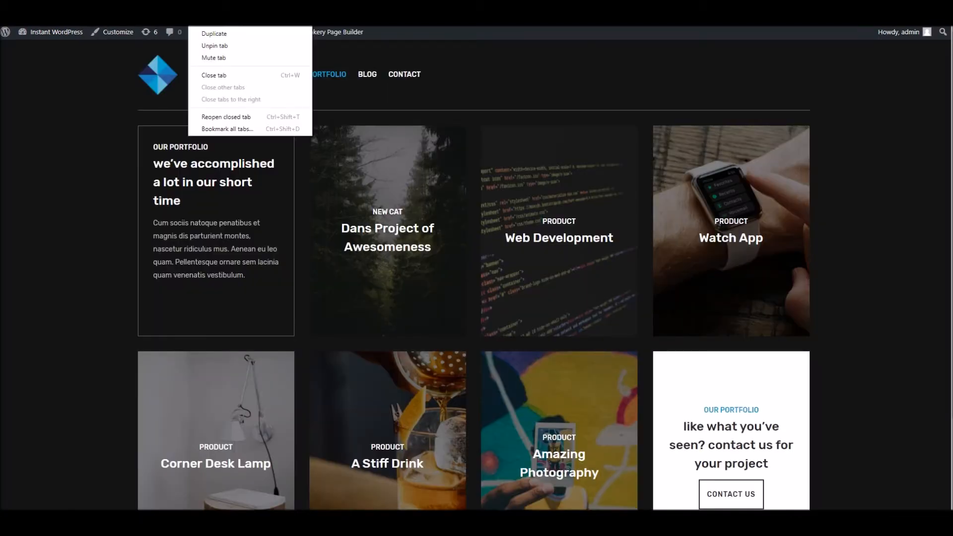
left_click(213, 22)
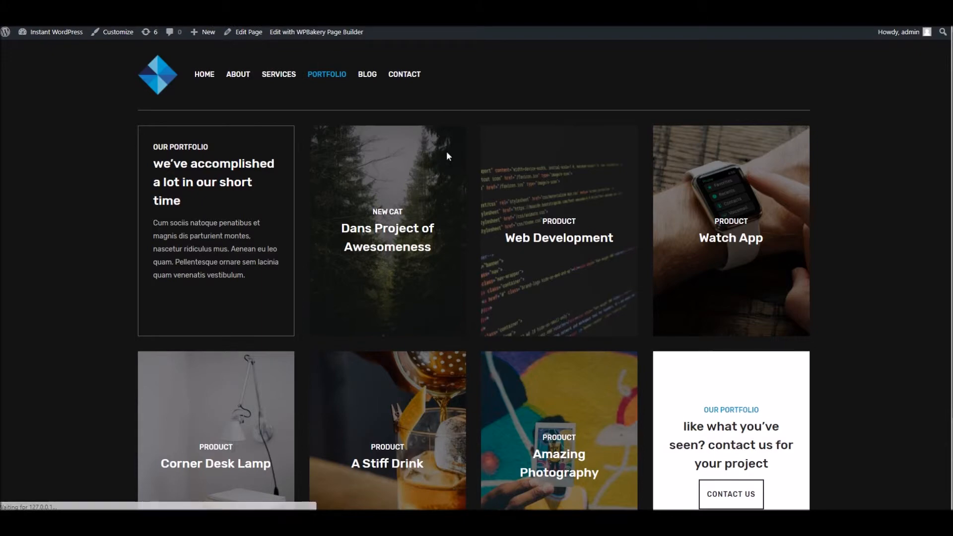
left_click(393, 230)
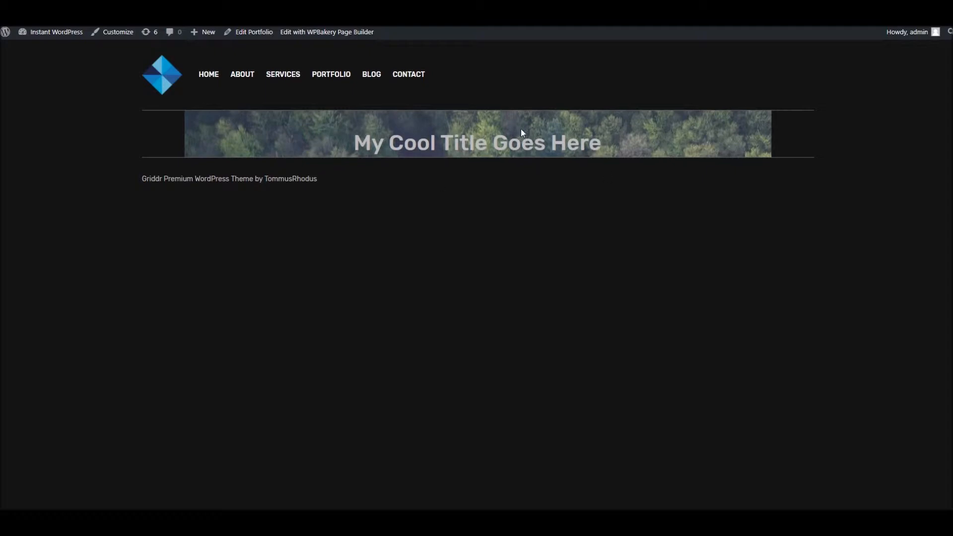
left_click_drag(568, 143, 354, 142)
left_click(410, 159)
Step: Open the portfolio project for editing and set its section to Stretch section, full height, with Middle content position
left_click(249, 33)
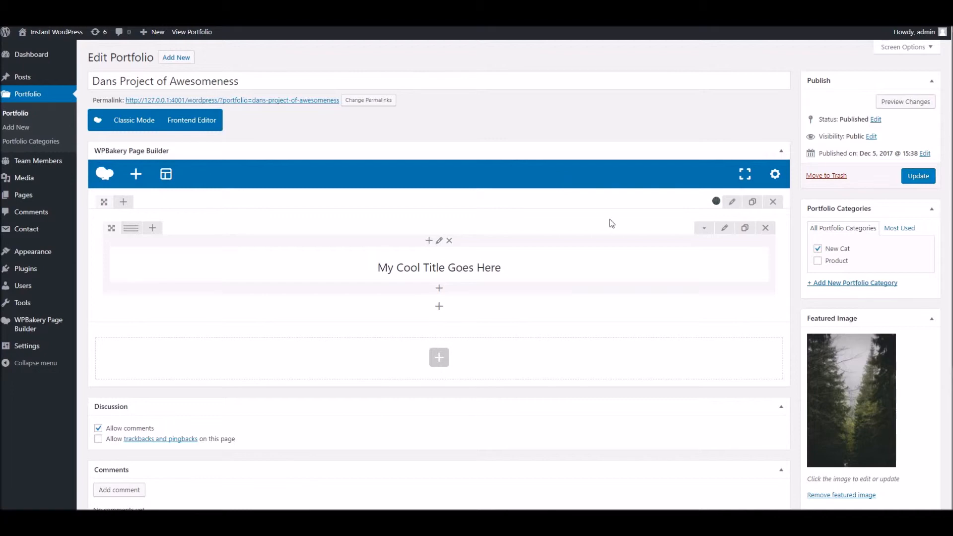
left_click(732, 204)
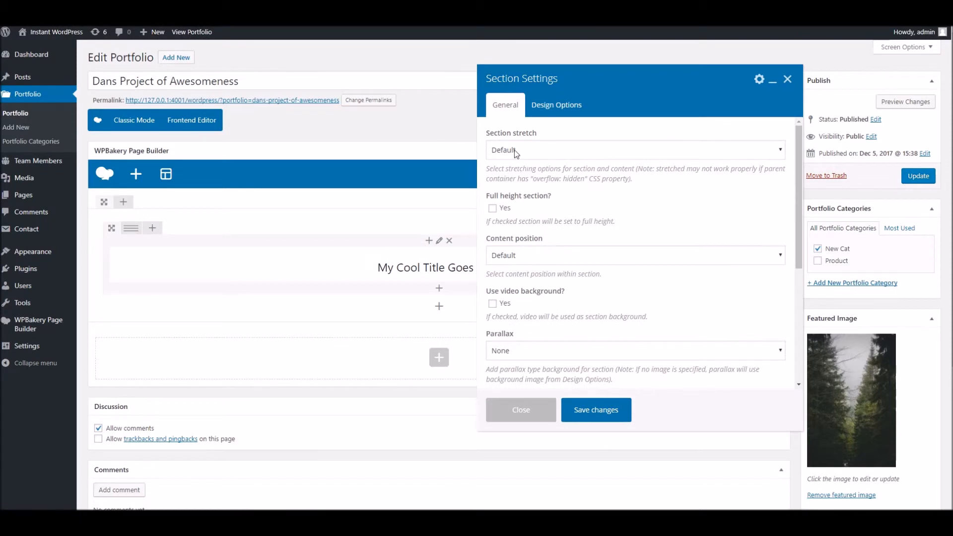
left_click(514, 150)
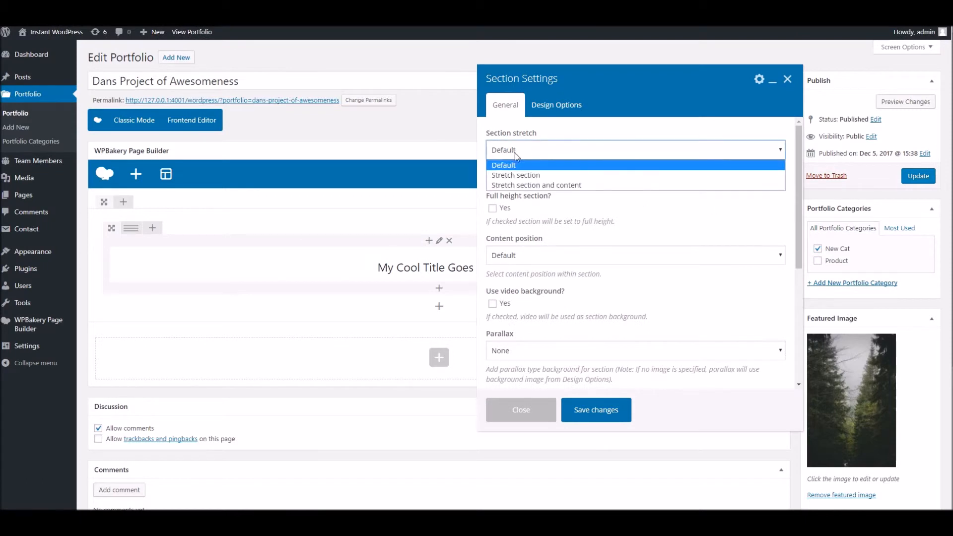
left_click(527, 175)
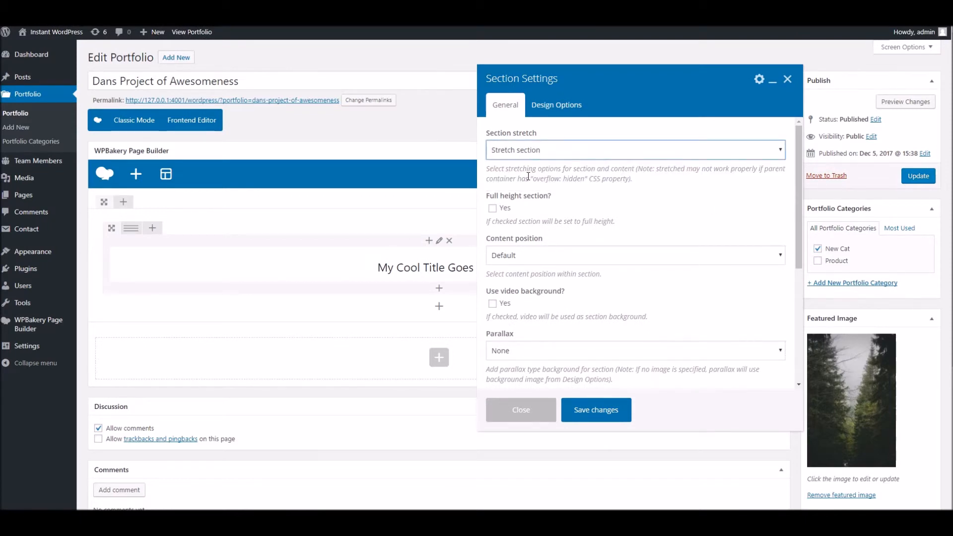
left_click(492, 207)
left_click(556, 256)
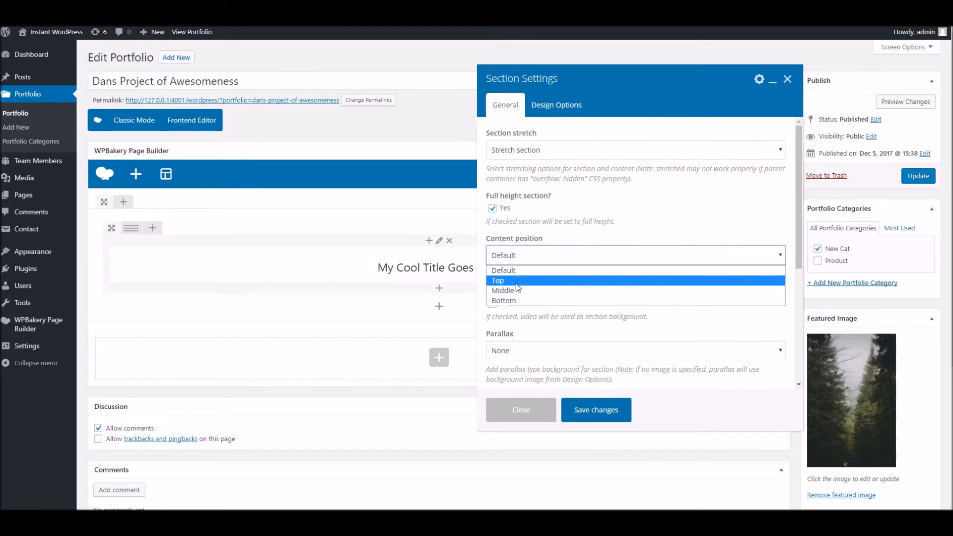
left_click(605, 291)
Step: Give the section the extra class name "overlay" and save the section settings
scroll(605, 278, "down", 4)
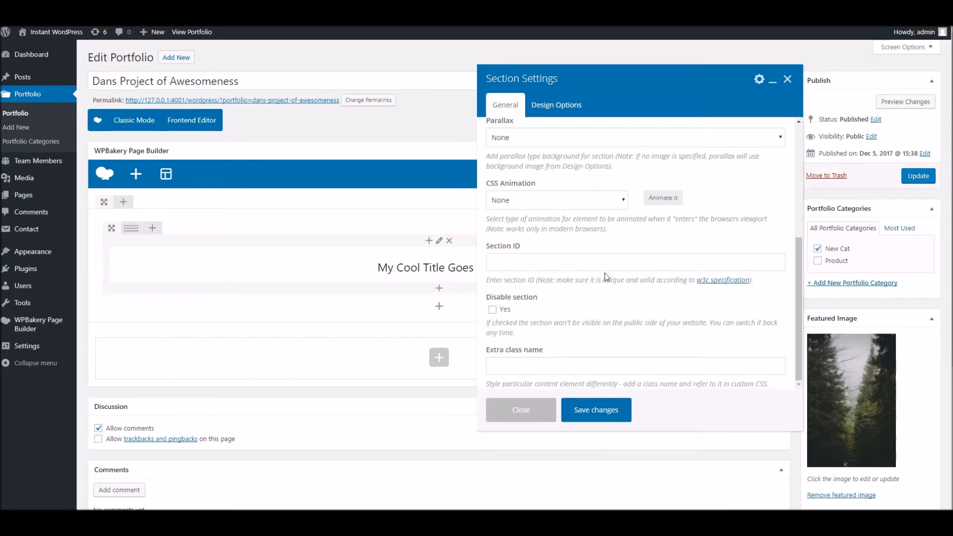
left_click(575, 362)
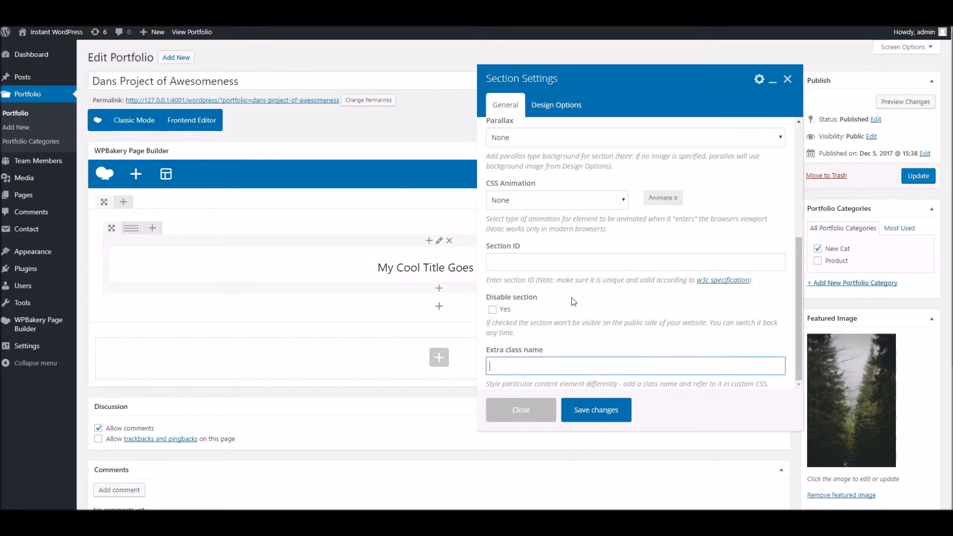
type("overlay")
left_click(602, 410)
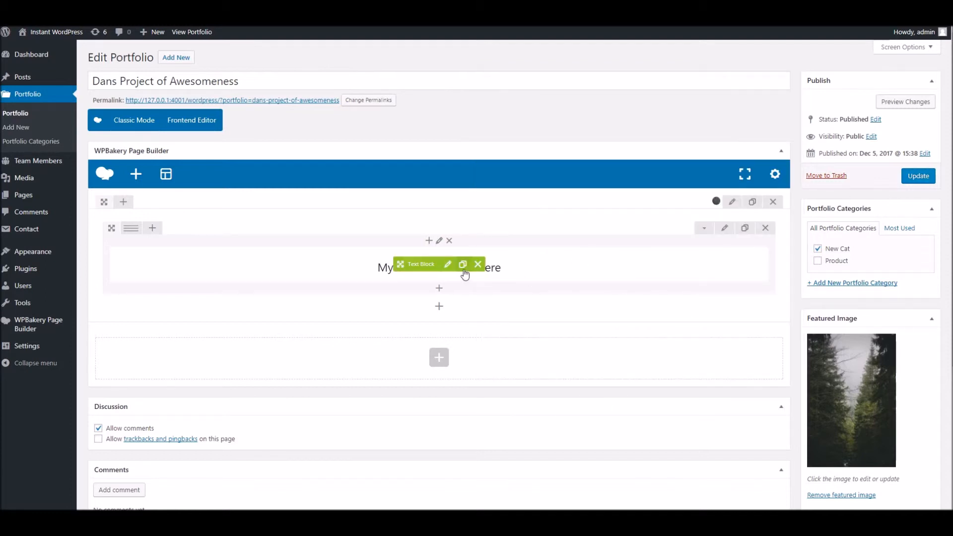
Step: Colour the "My Cool Title Goes Here" heading white in its text block, save it and update the portfolio entry
left_click(448, 266)
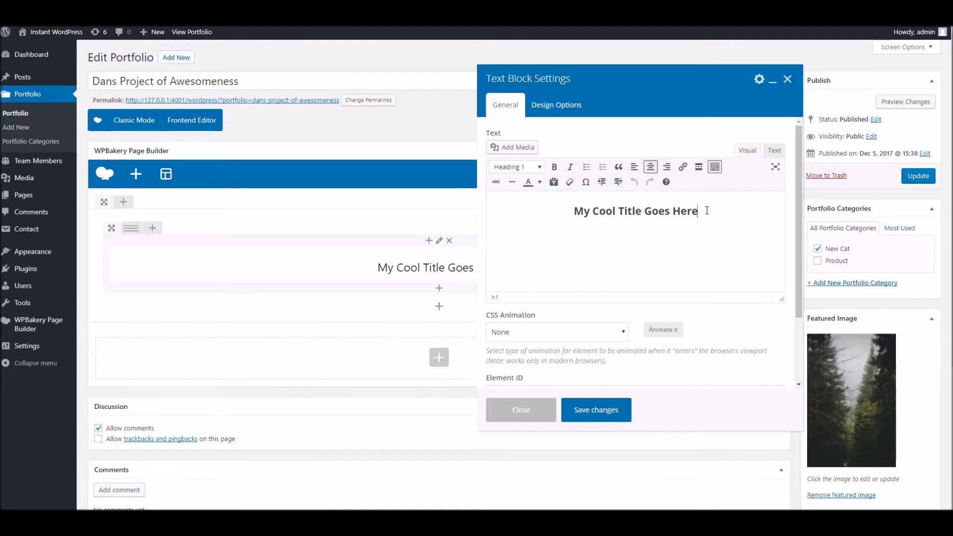
left_click_drag(705, 211, 534, 215)
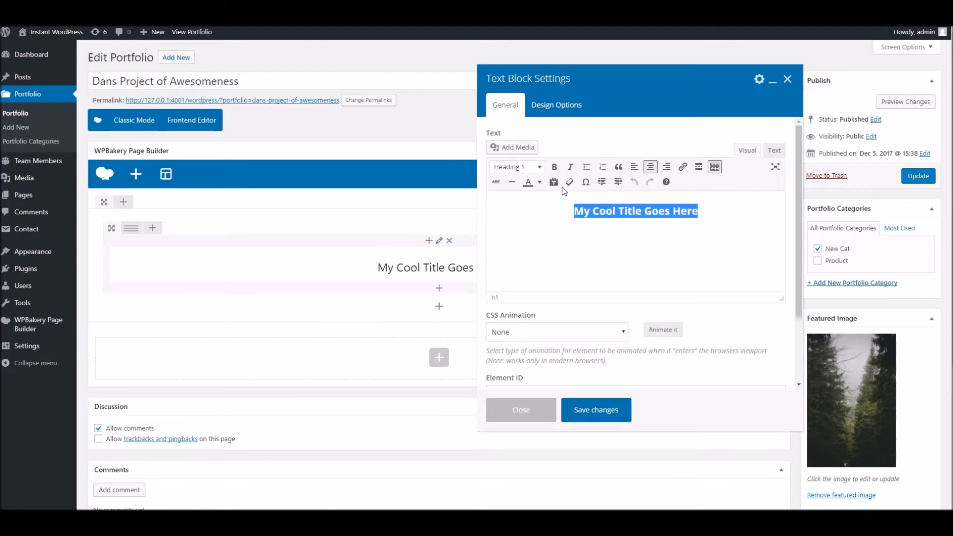
left_click(540, 183)
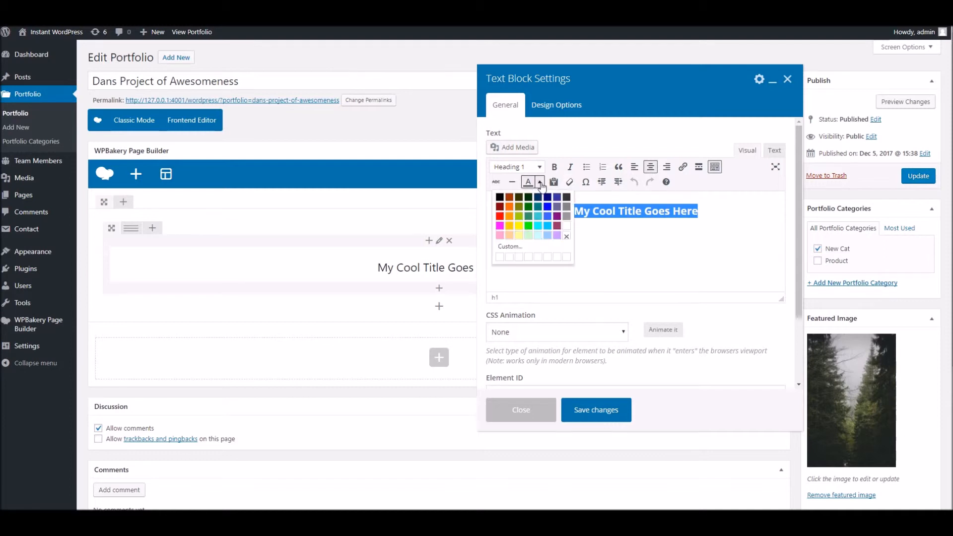
left_click(564, 230)
left_click(591, 411)
left_click(918, 176)
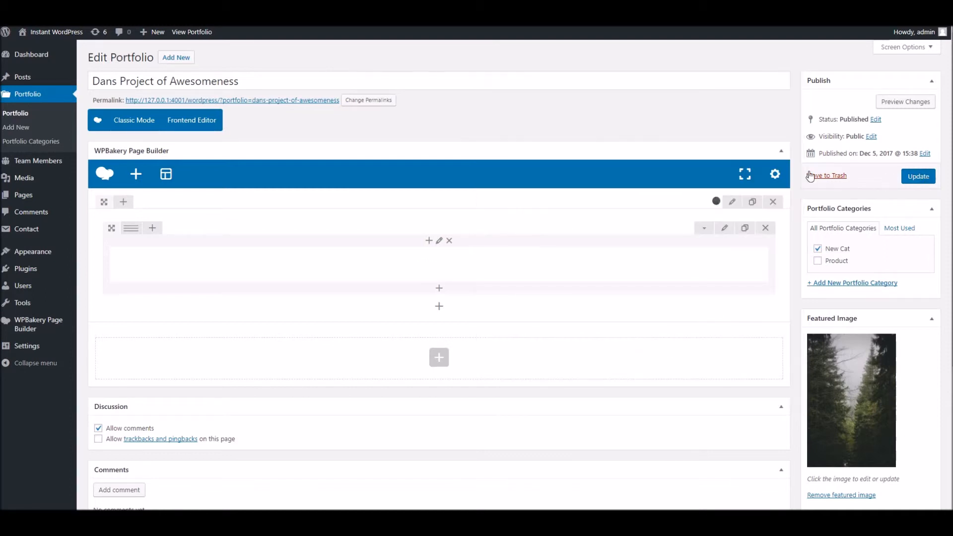
Step: Open the live project page and examine the stretched title section, its heading and its background image
right_click(190, 34)
left_click(216, 41)
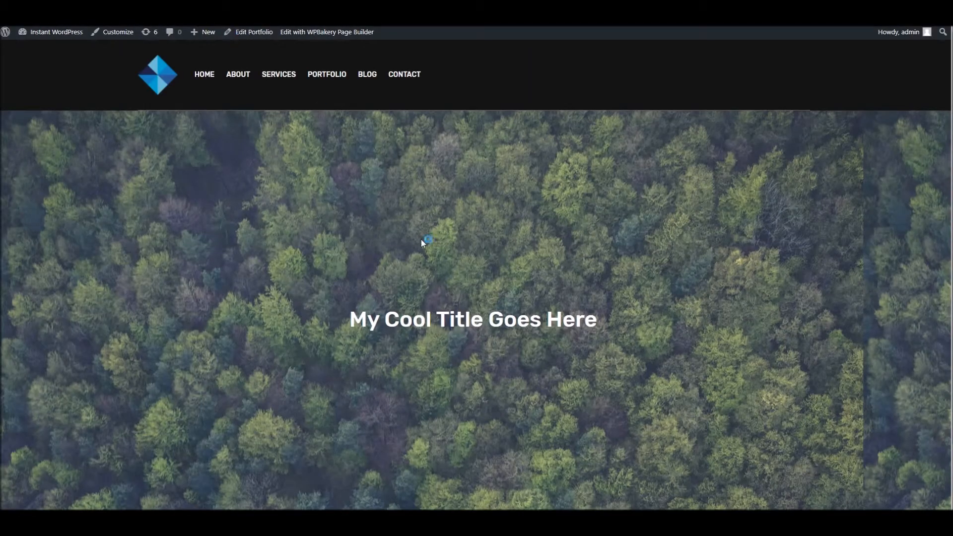
scroll(496, 263, "down", 2)
scroll(491, 262, "up", 2)
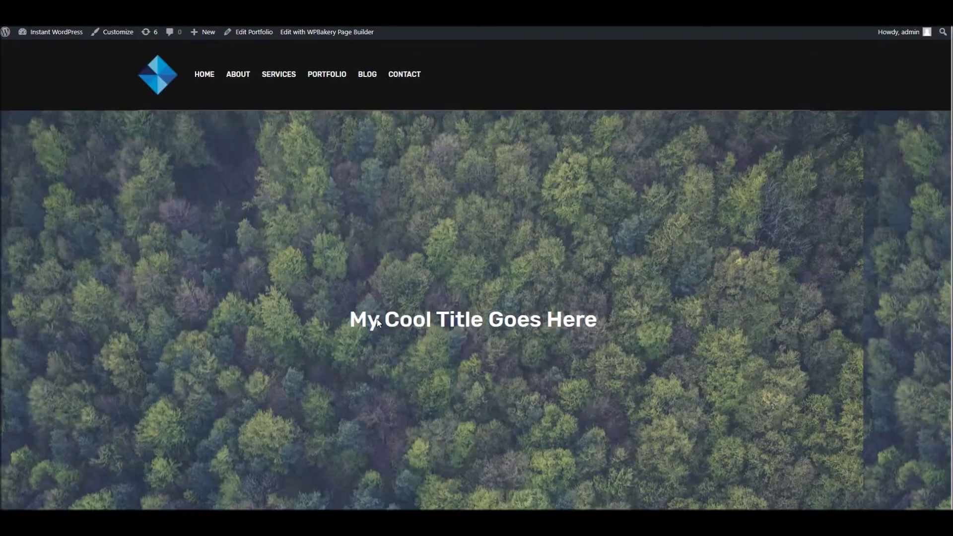
left_click_drag(377, 319, 590, 310)
left_click(383, 472)
scroll(459, 321, "down", 2)
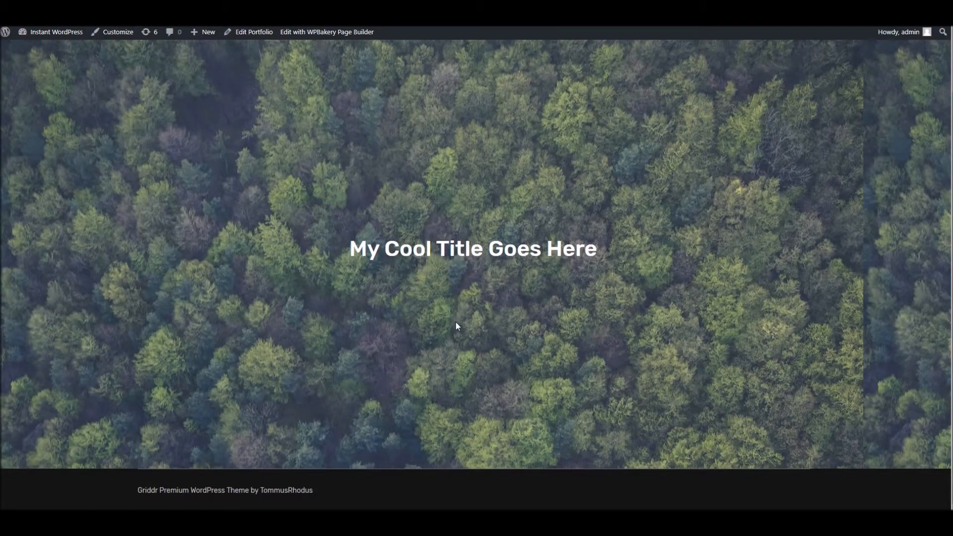
scroll(457, 325, "up", 2)
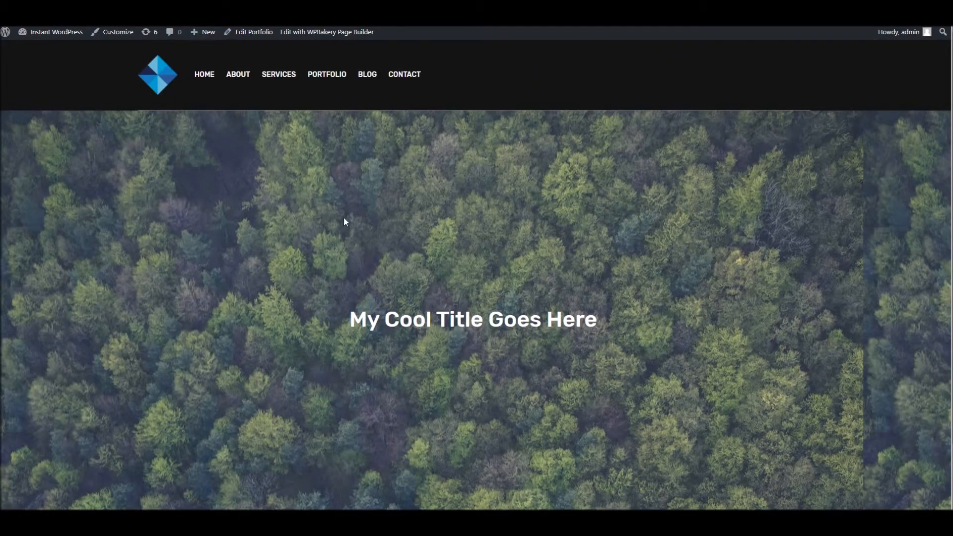
scroll(344, 218, "down", 2)
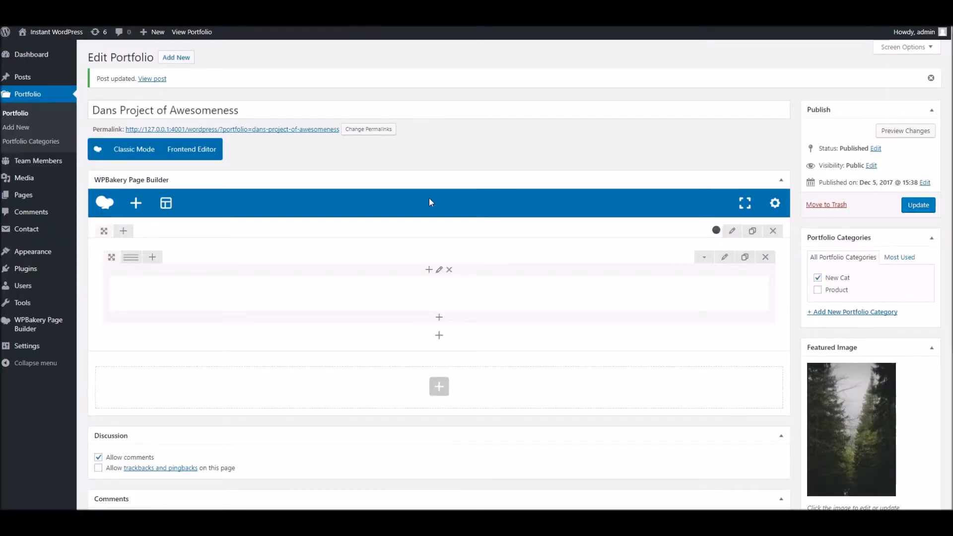
Step: Add a new section below the title section and insert a row split into two equal columns
scroll(447, 358, "down", 2)
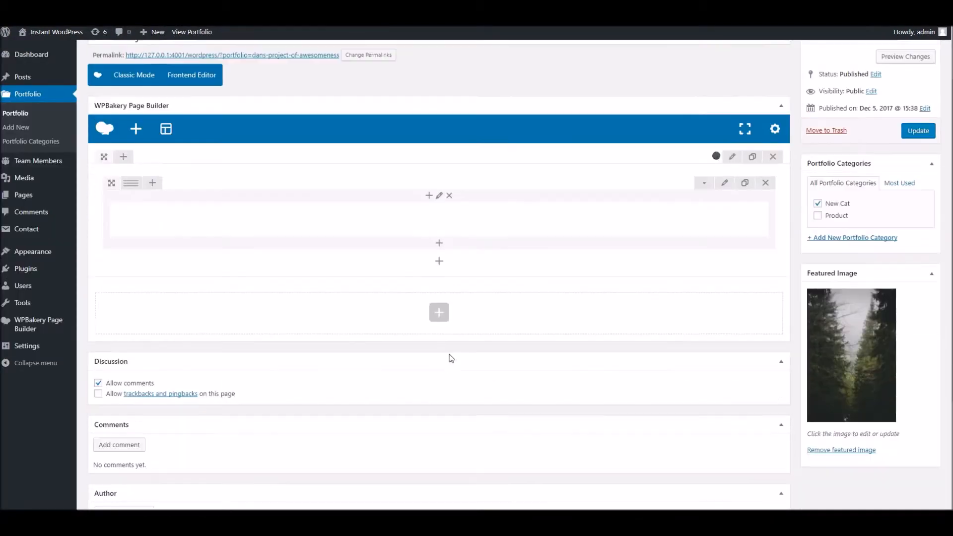
left_click(441, 290)
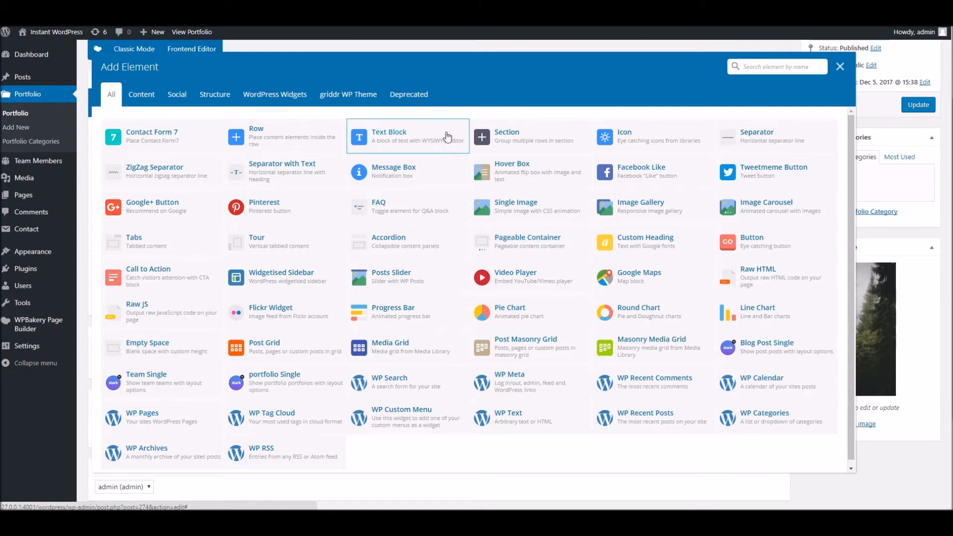
left_click(443, 135)
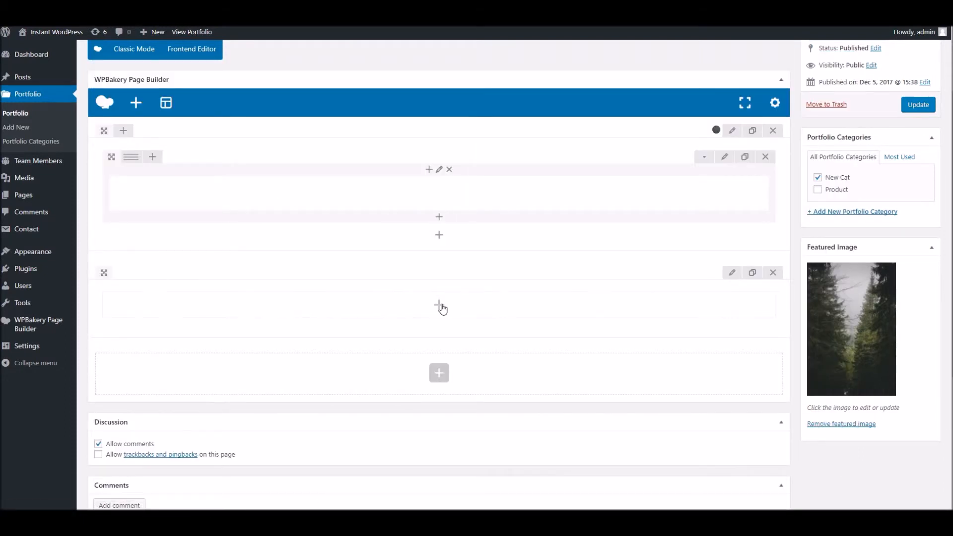
left_click(438, 304)
left_click(148, 134)
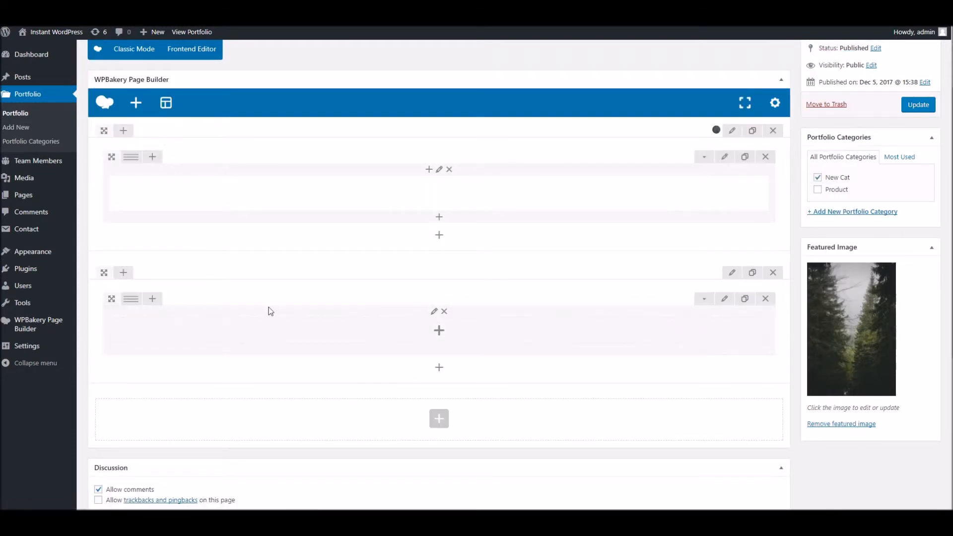
mouse_move(130, 299)
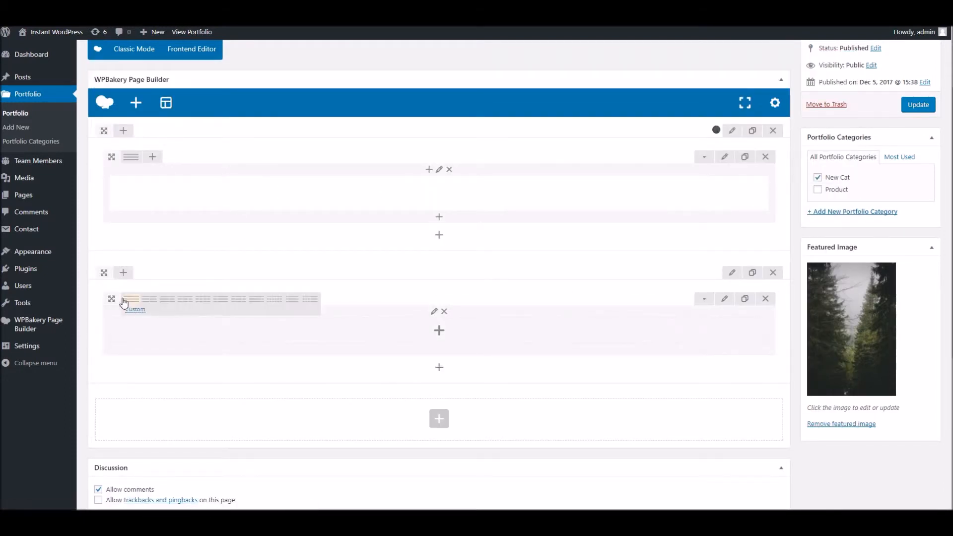
left_click(151, 303)
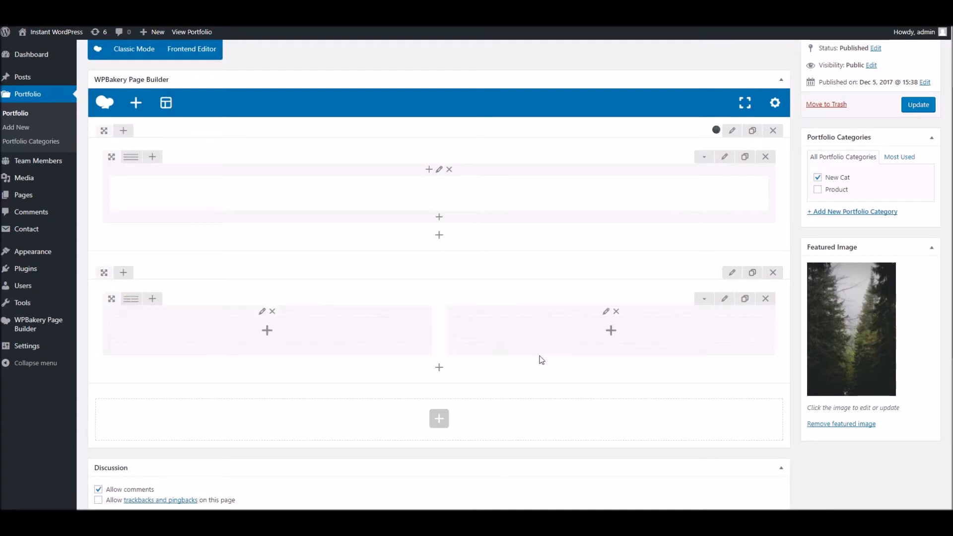
mouse_move(132, 300)
Step: Add a text block to the first column, replace its content with the "Continually architect an expanded array of markets" filler paragraphs and save it
left_click(267, 335)
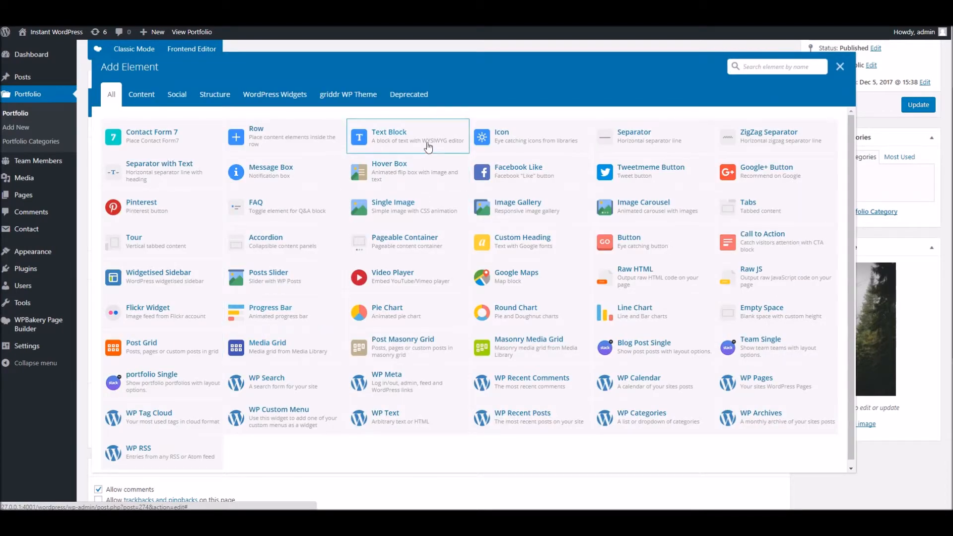
left_click(427, 147)
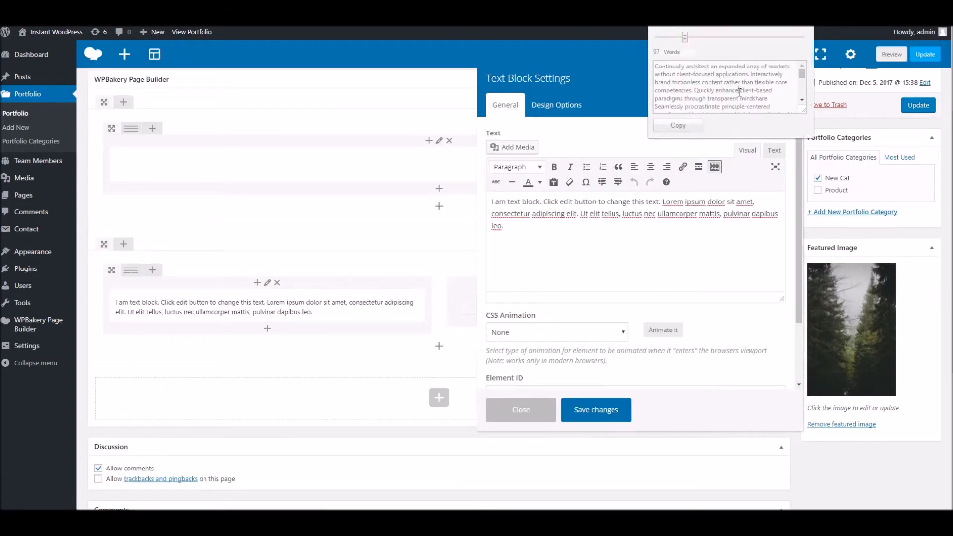
key("ctrl+a")
type("Continually architect an expanded array of markets without client-focused applications. Interactively brand frictionless content rather than flexible core competencies. Quickly enhance client-based paradigms through transparent mindshare. Seamlessly procrastinate principle-centered paradigms without long-term high-impact leadership skills. Professionally brand transparent web services before magnetic best practices. Quickly reconceptualize intuitive core competencies and turnkey niche markets. Energistically streamline sustainable services without just in time synergy. Continually procrastinate interdependent portals via unique sources. Quickly create prospective interfaces via transparent solutions. Phosfluorescently cultivate cutting-edge mindshare vis-a-vis client-centered platforms. Phosfluorescently incentivize resource maximizing mindshare via 24/365 schemas. Enthusiastically reinvent equity invested services through.")
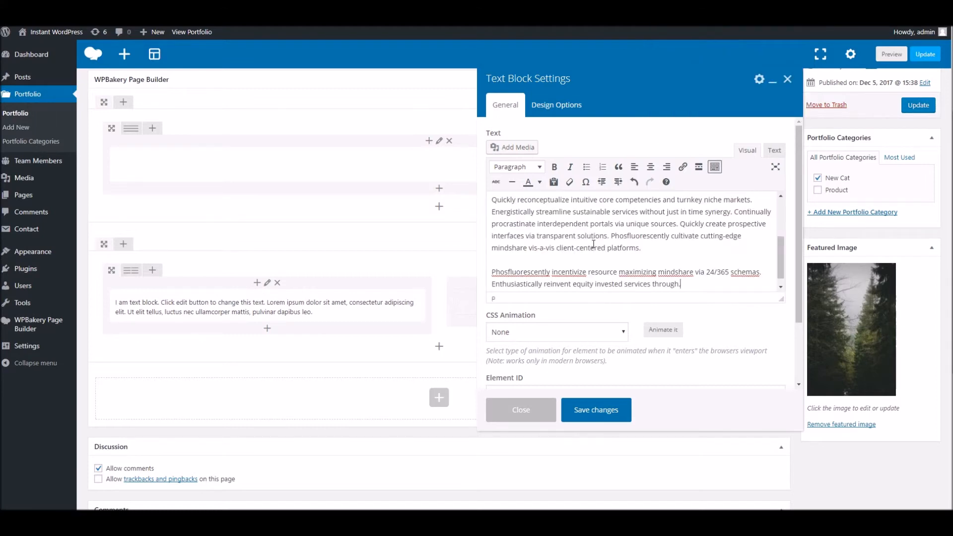
left_click(596, 410)
Step: Add a Video Player with its default Vimeo link and settings to the second column, save it and update the portfolio entry
left_click(615, 305)
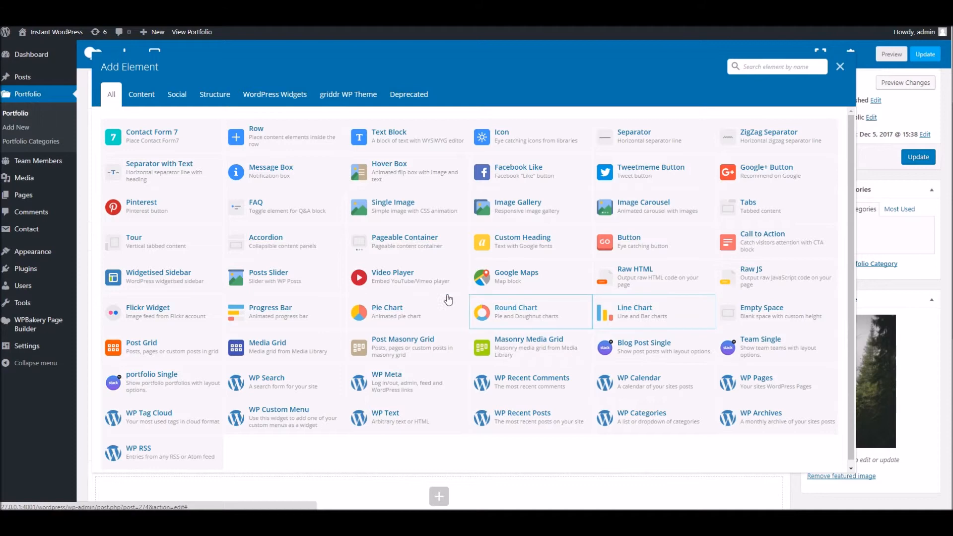
left_click(402, 281)
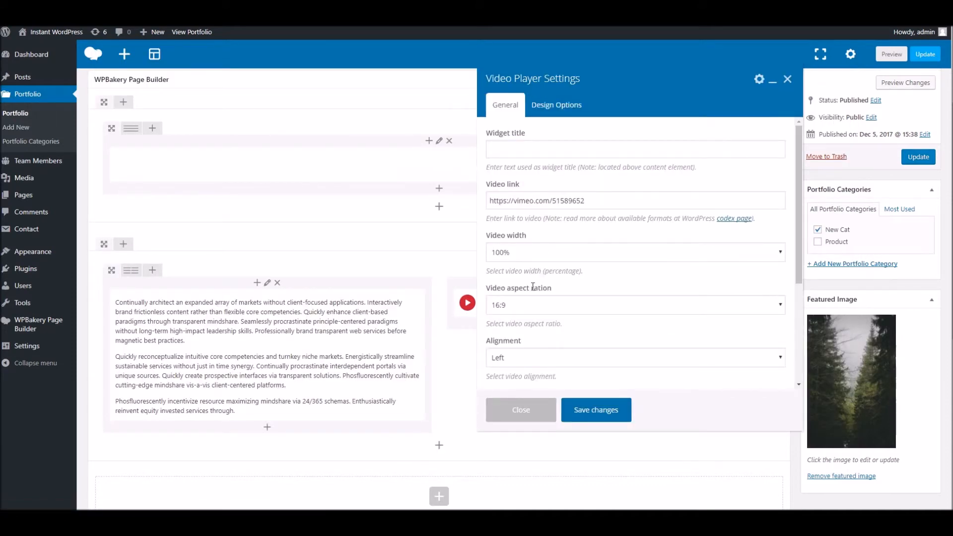
scroll(611, 270, "down", 2)
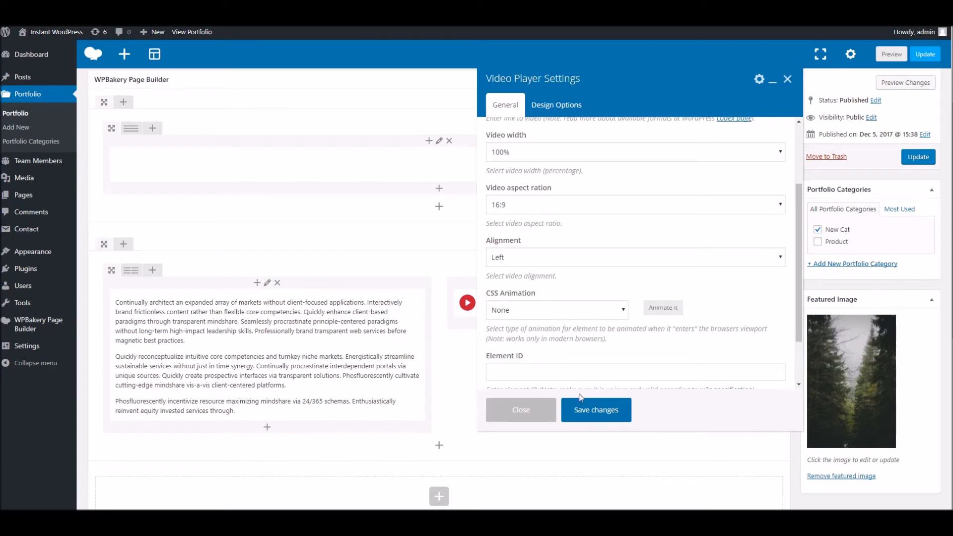
left_click(585, 410)
left_click(924, 54)
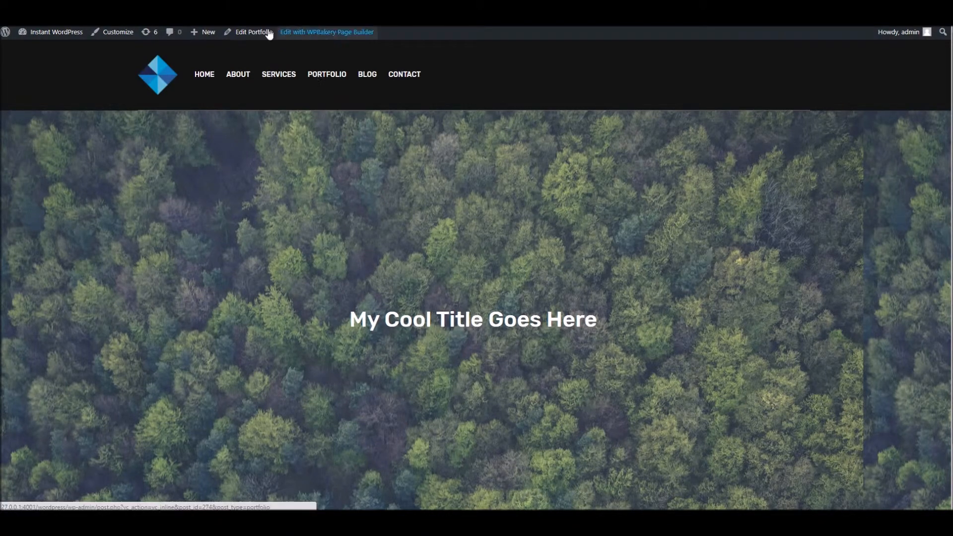
Step: Examine the text and video columns on the refreshed live project page, and return to the page builder content
mouse_move(330, 97)
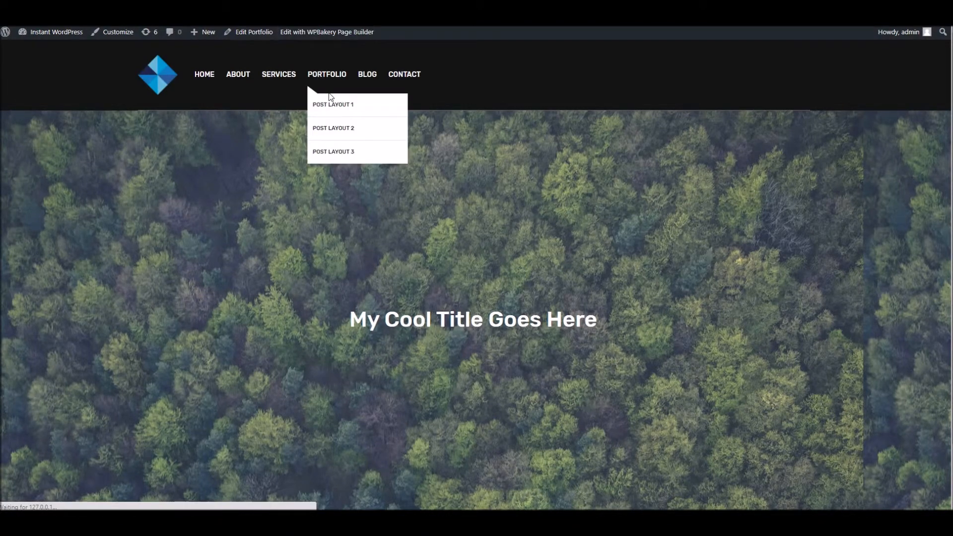
scroll(341, 228, "down", 5)
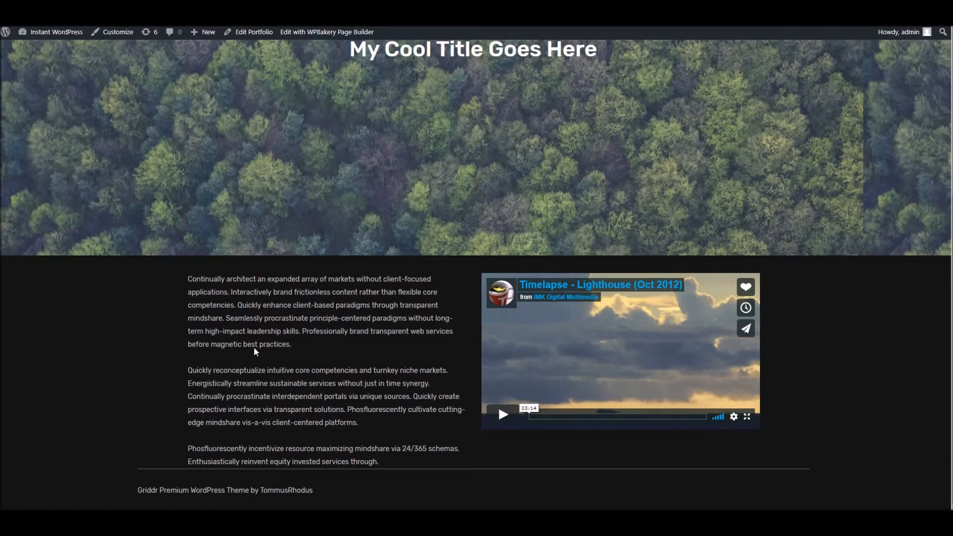
left_click_drag(343, 293, 320, 384)
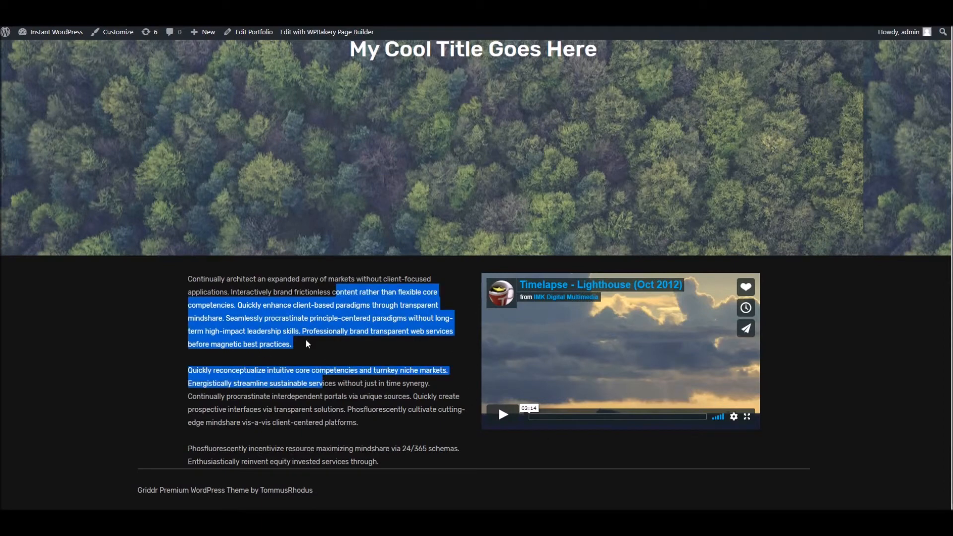
left_click(445, 371)
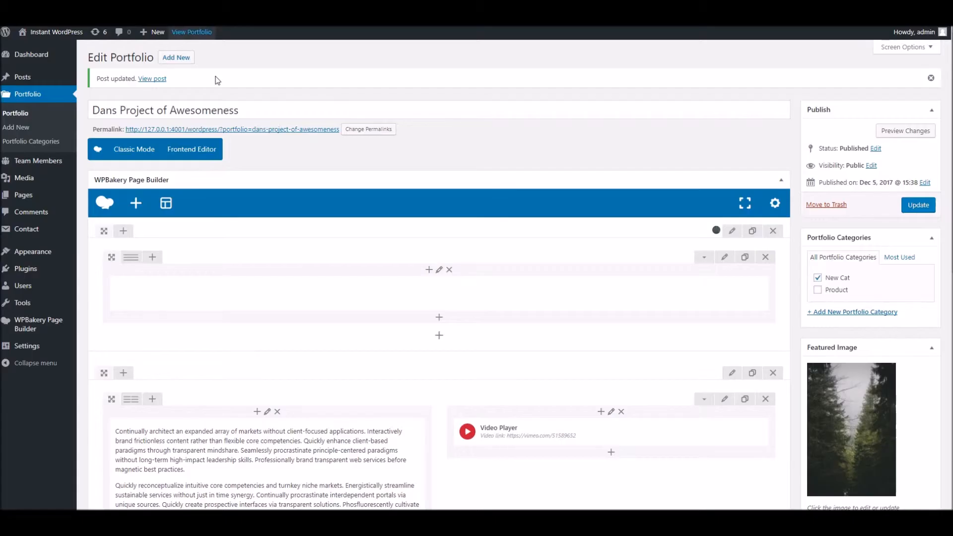
scroll(405, 273, "down", 5)
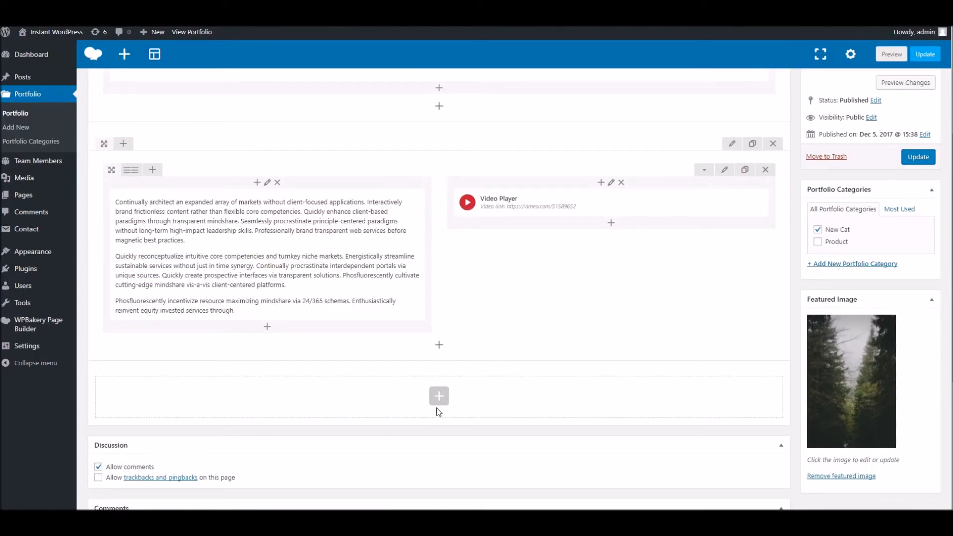
Step: Add a row below the text and video section and split it into three columns, a wide middle one between two narrow ones
left_click(439, 397)
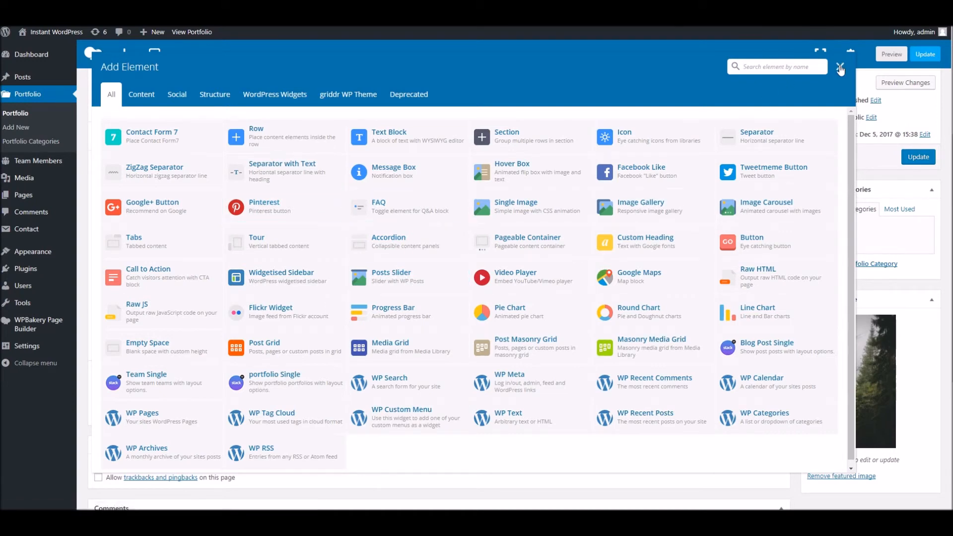
left_click(840, 66)
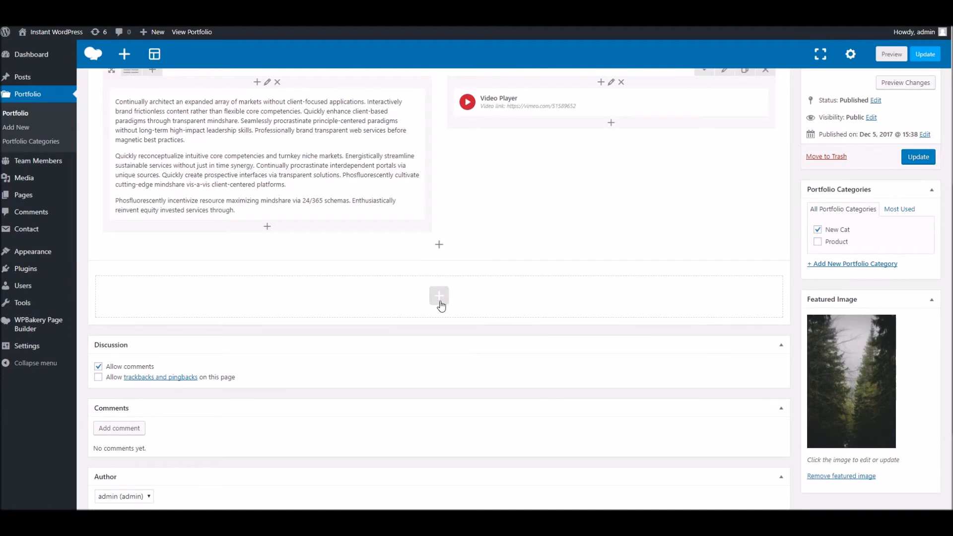
left_click(439, 297)
left_click(298, 133)
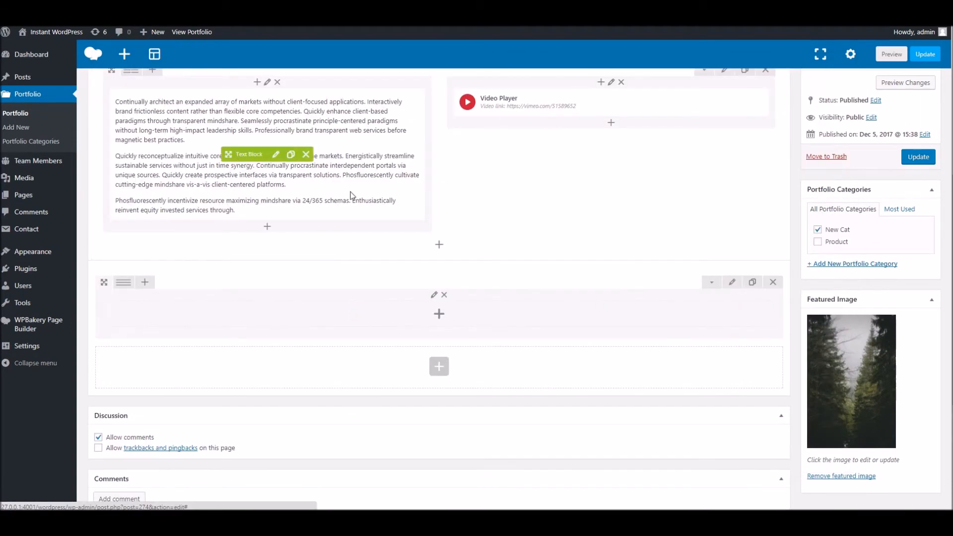
mouse_move(125, 283)
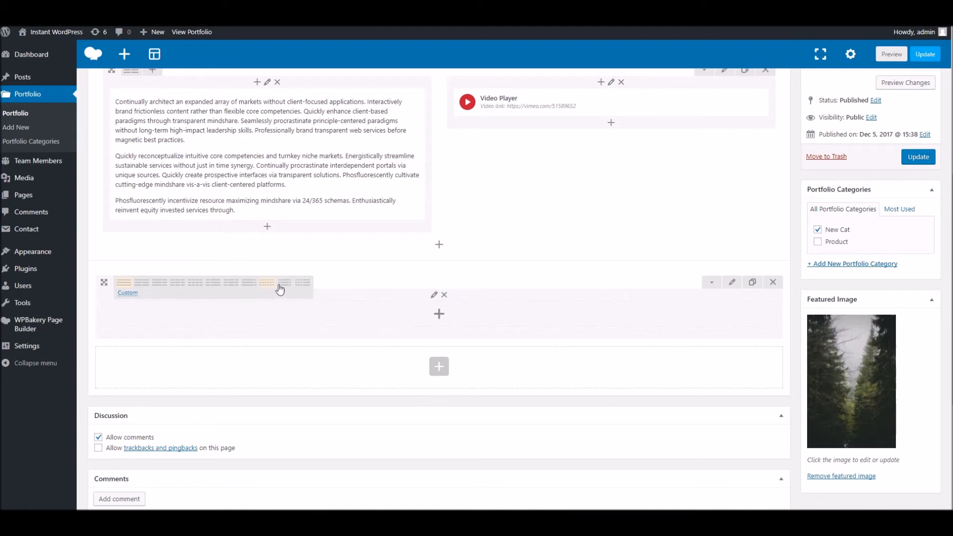
left_click(284, 284)
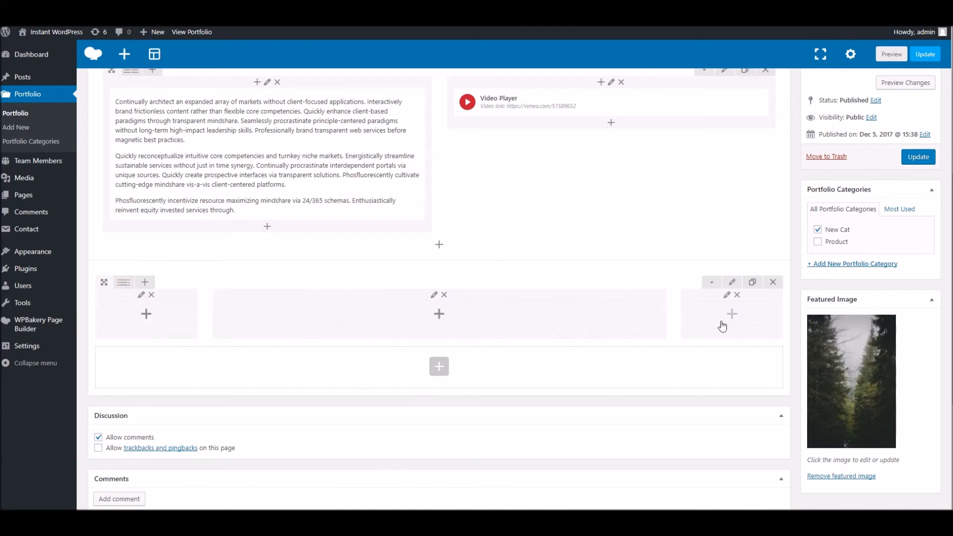
Step: Add an Image Carousel to the middle column with the aerial forest, coastal bridge, night tent and tourism-2.jpg images from the media library
left_click(439, 320)
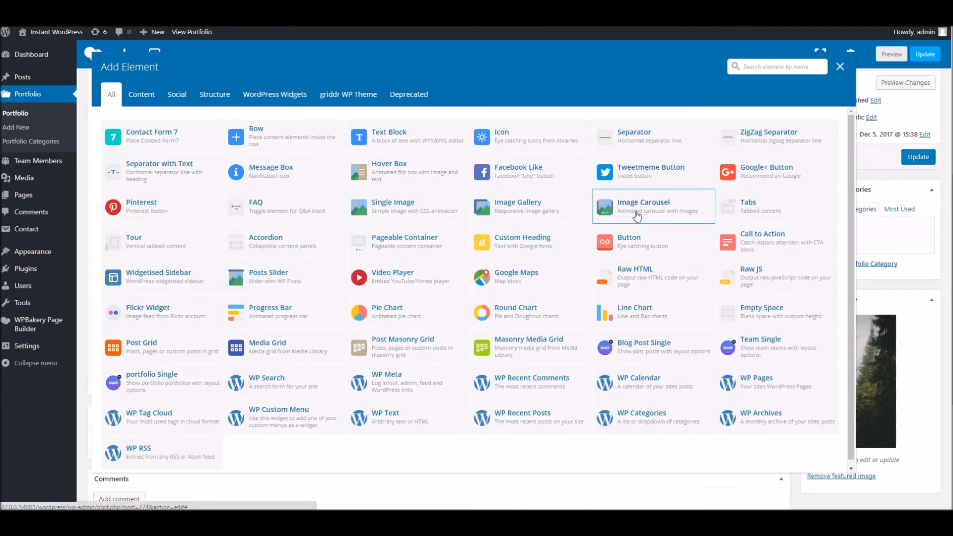
left_click(636, 216)
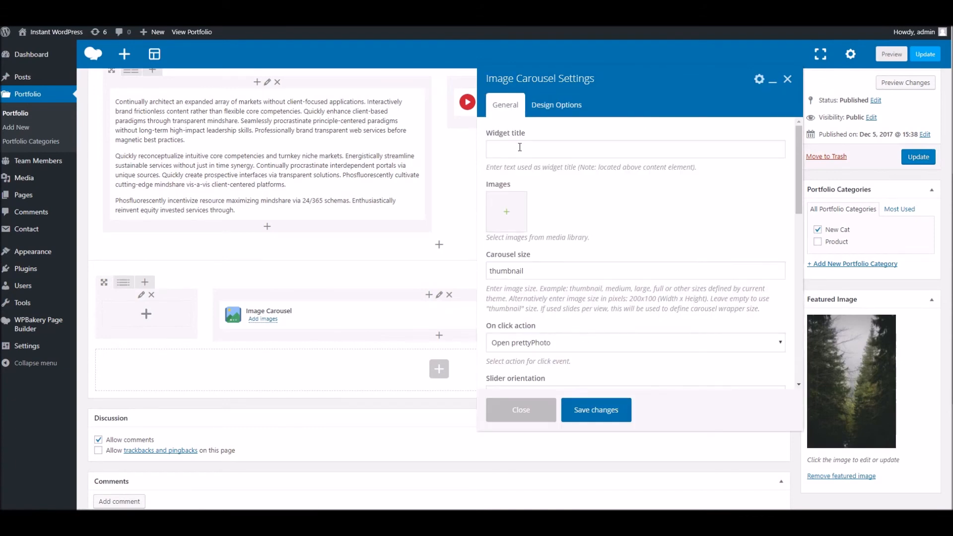
left_click(506, 211)
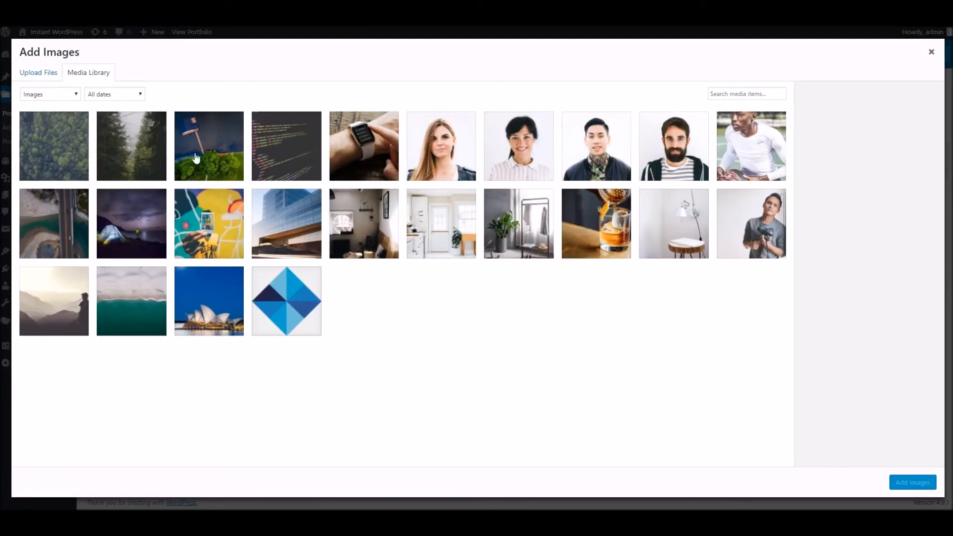
left_click(64, 155)
left_click(57, 220)
left_click(134, 217)
left_click(209, 223)
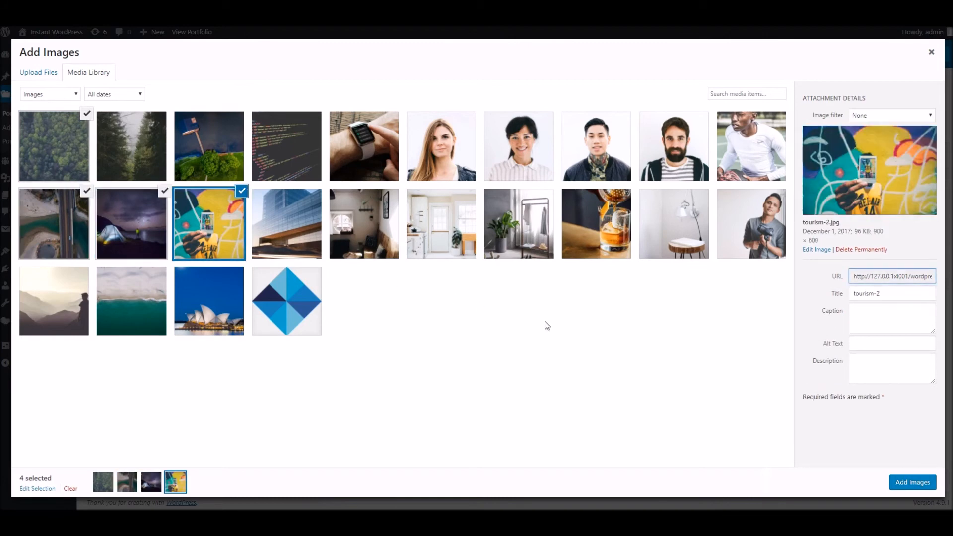
left_click(908, 481)
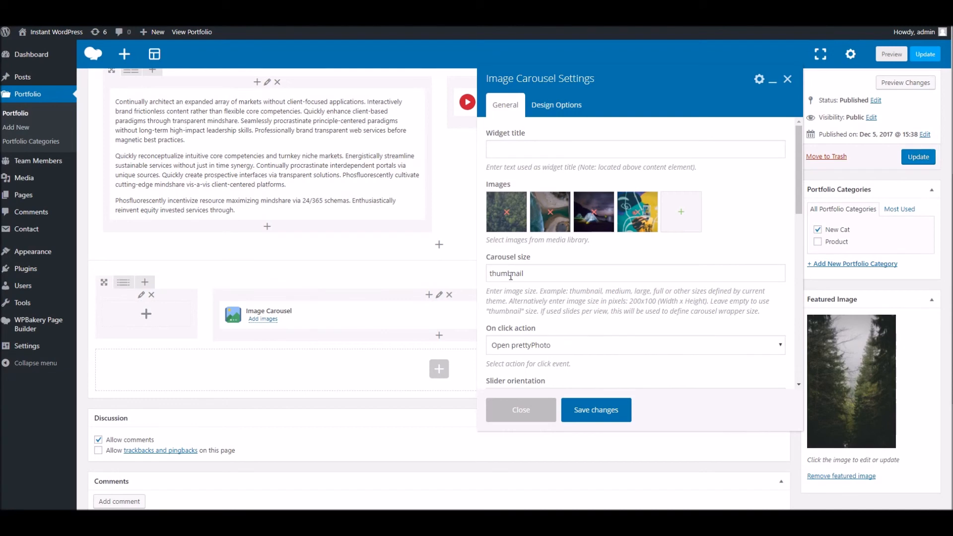
Step: Set the carousel size to full, save the carousel settings and update the portfolio entry
left_click(510, 276)
double_click(515, 275)
type("full")
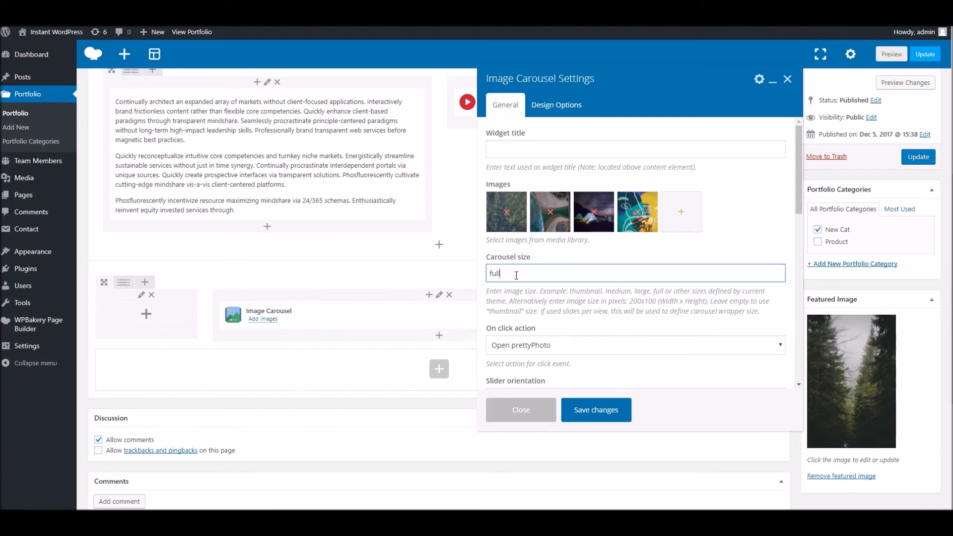
scroll(572, 324, "down", 3)
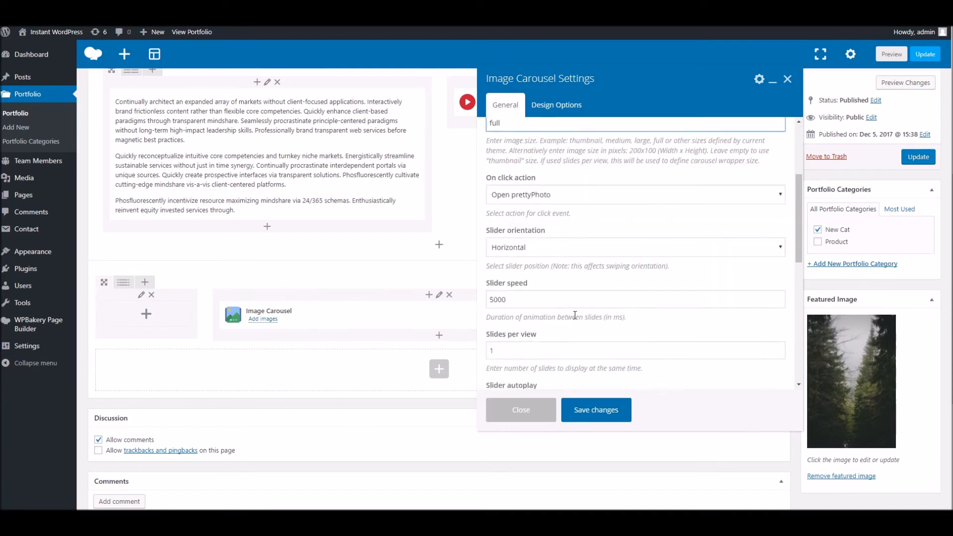
left_click(598, 412)
left_click(918, 156)
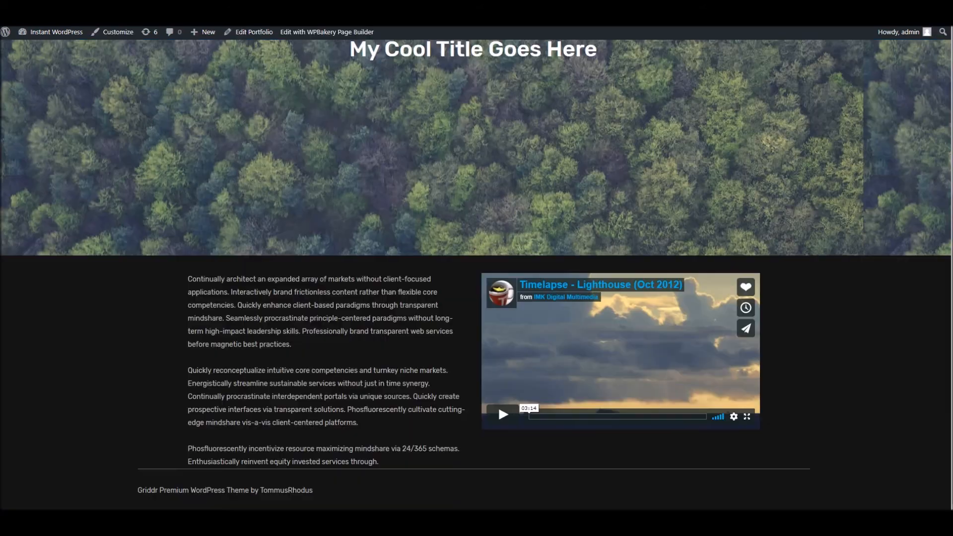
Step: Examine the refreshed live project page, browsing through the image carousel's slides and reviewing the layout from the title section down
right_click(225, 27)
key("Escape")
scroll(397, 301, "down", 5)
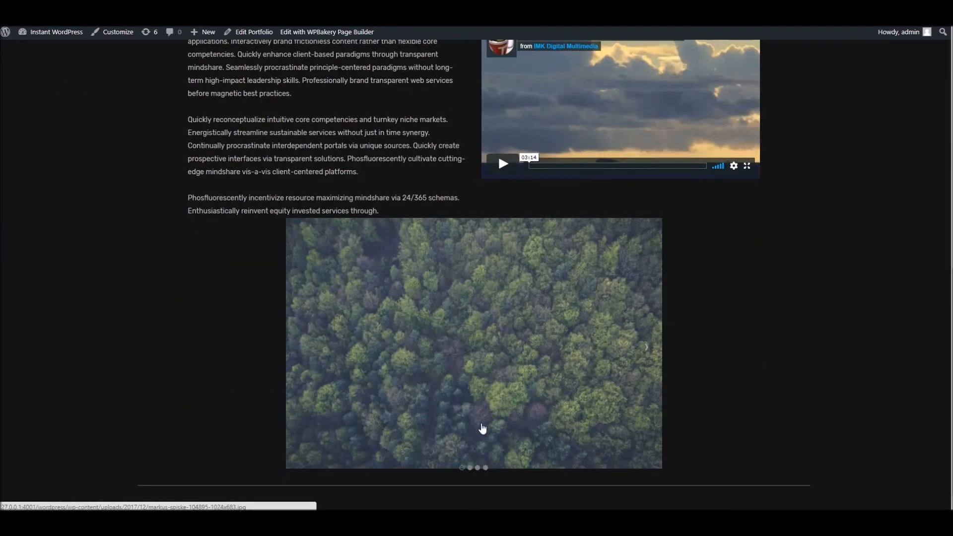
left_click(470, 468)
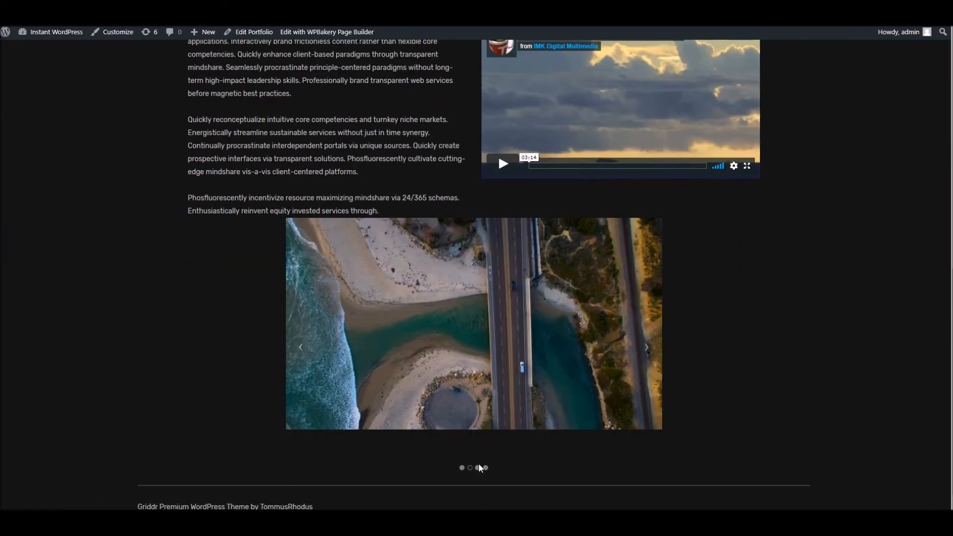
left_click(478, 468)
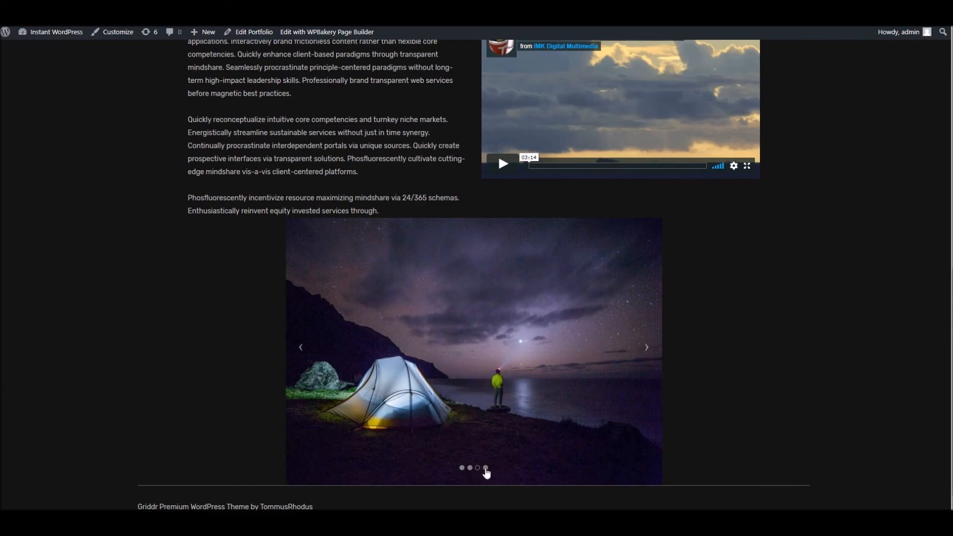
left_click(486, 468)
left_click(463, 468)
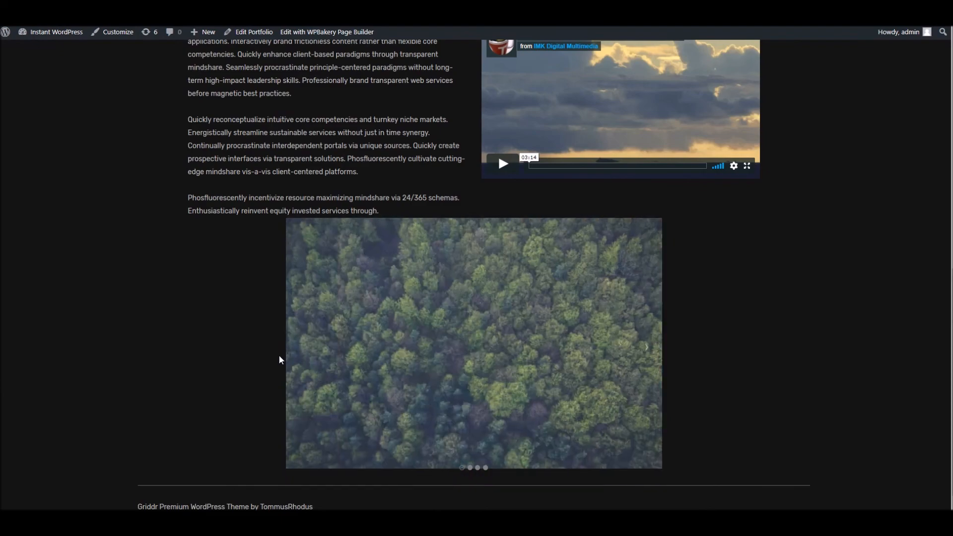
scroll(278, 354, "up", 10)
scroll(281, 355, "down", 4)
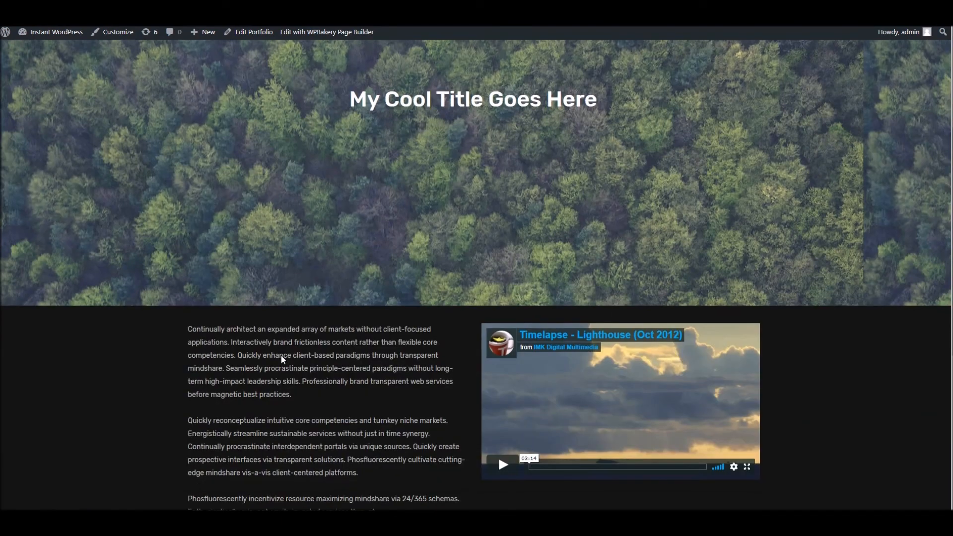